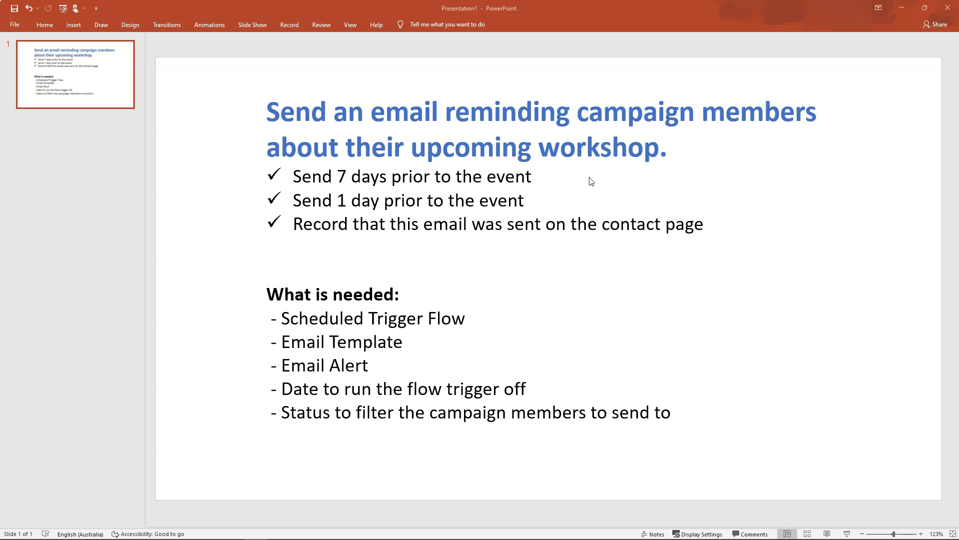
- Switch to Salesforce, search Setup for "flow" and open the Flows page
left_click(902, 7)
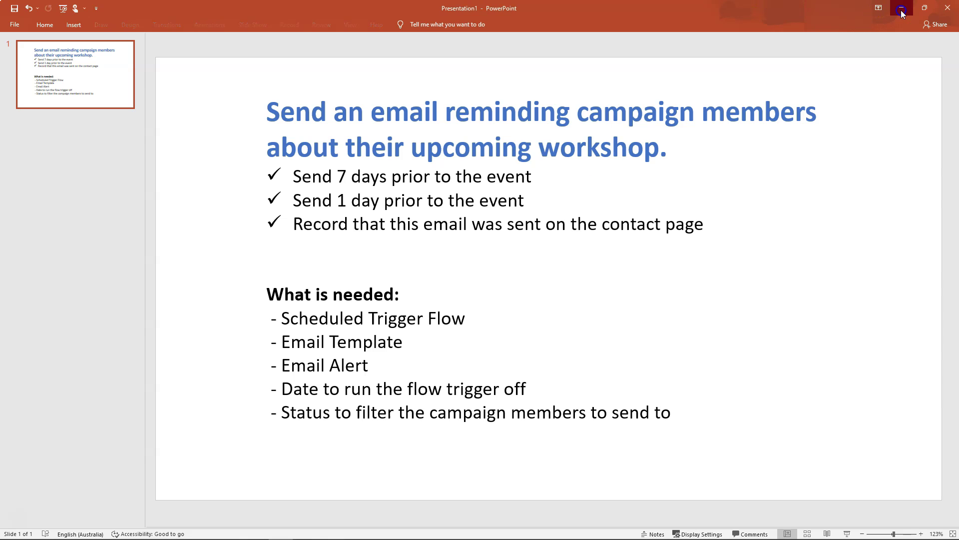
left_click(283, 138)
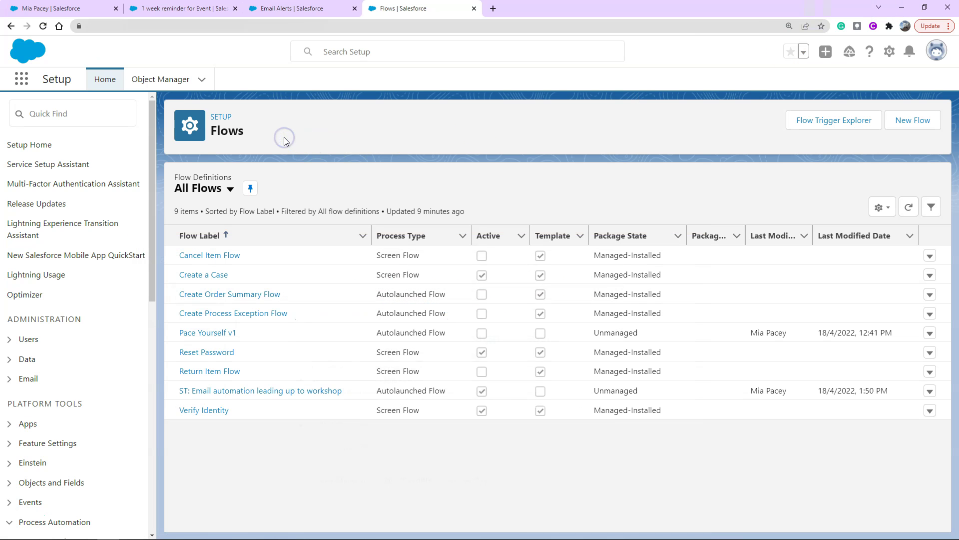
left_click(45, 114)
type("flow")
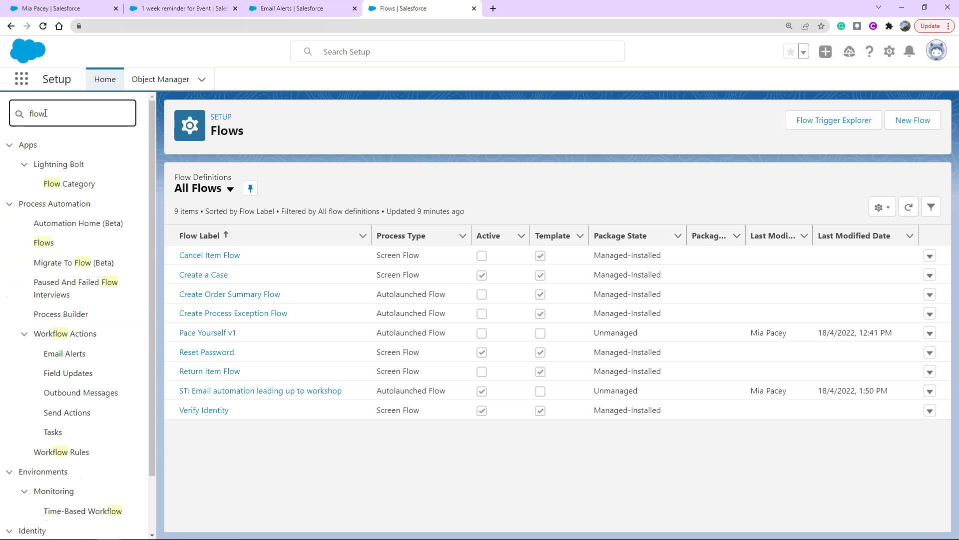
left_click(48, 242)
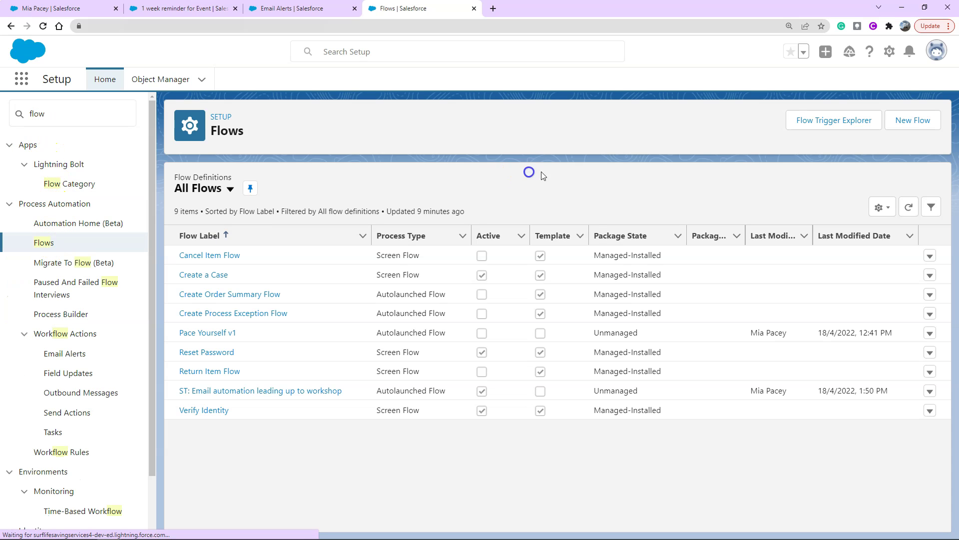
- Create a new Schedule-Triggered Flow
left_click(916, 123)
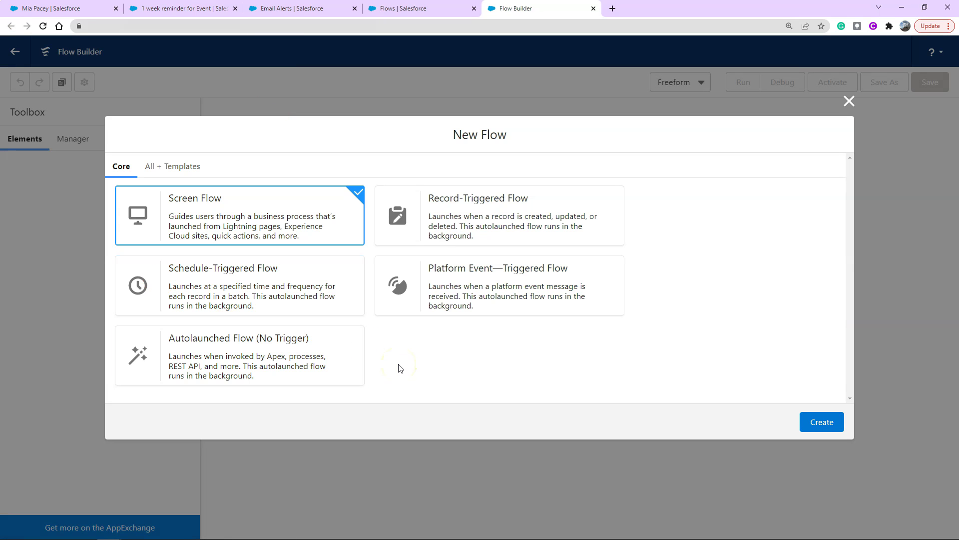
left_click(318, 306)
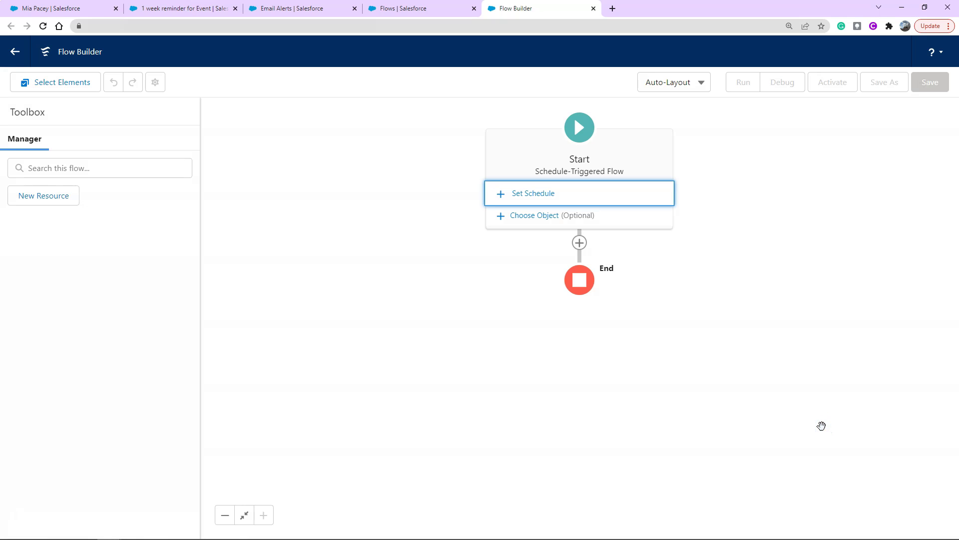
- Open the flow's schedule settings and set the start date to 18 Apr 2022
left_click(544, 194)
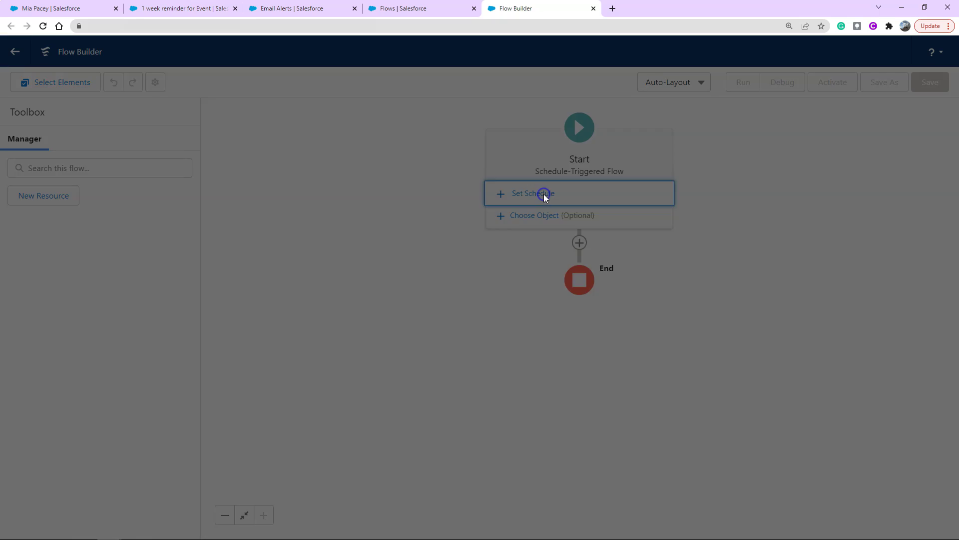
left_click(336, 268)
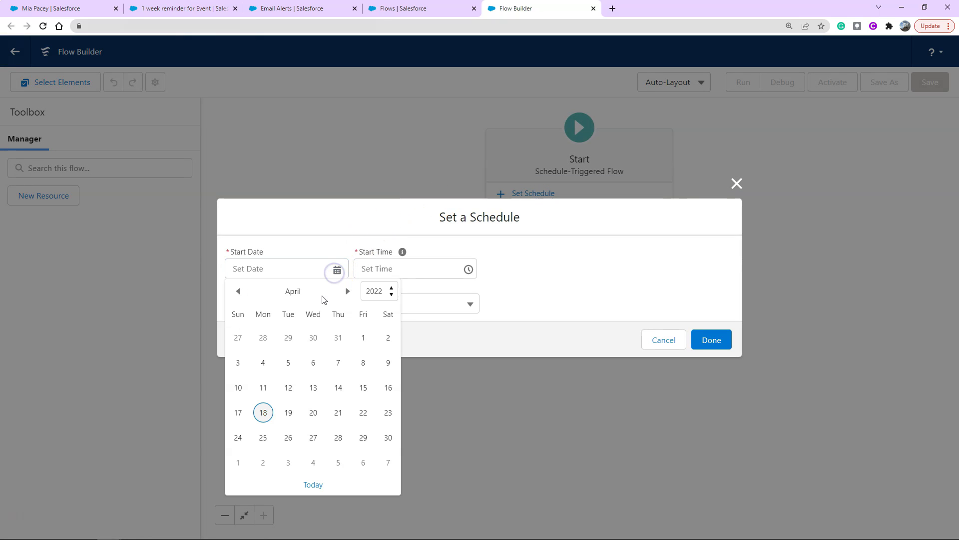
left_click(271, 405)
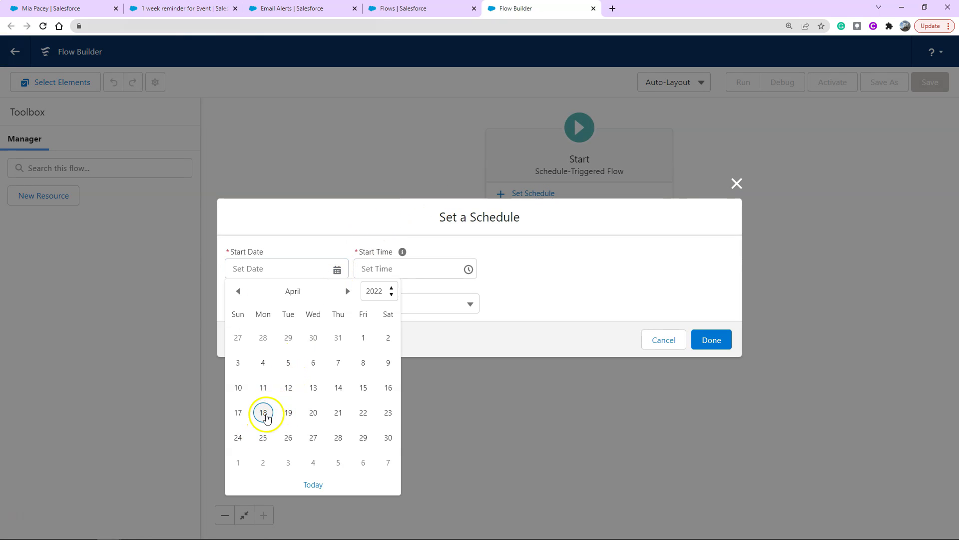
left_click(263, 413)
- Set the schedule's start time to 10:00 AM
left_click(390, 270)
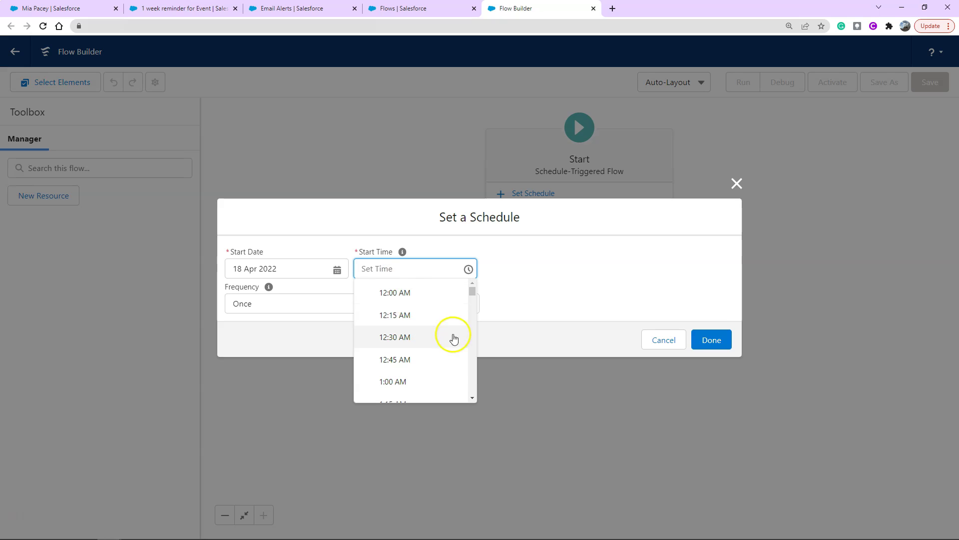
left_click(474, 376)
left_click(475, 376)
left_click(475, 376)
left_click(475, 376)
left_click(475, 376)
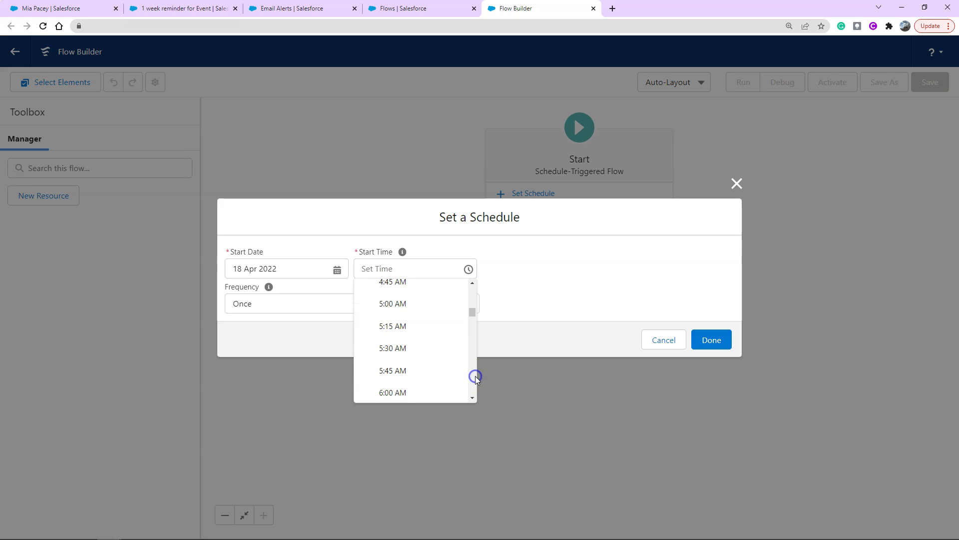
left_click(475, 376)
left_click(475, 376)
left_click(475, 376)
left_click(475, 376)
left_click(475, 376)
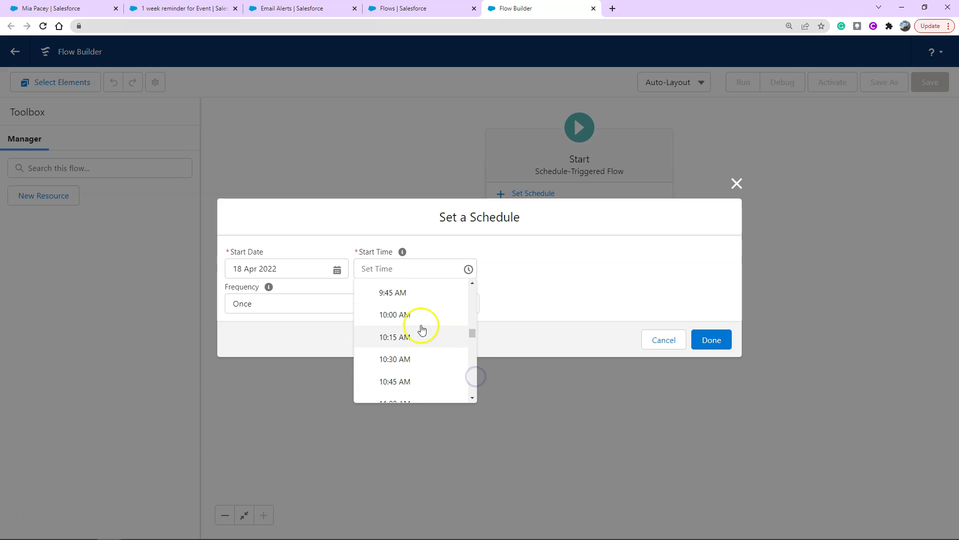
left_click(418, 319)
- Set the schedule frequency to Daily, confirm the schedule and expand the Start element
left_click(379, 303)
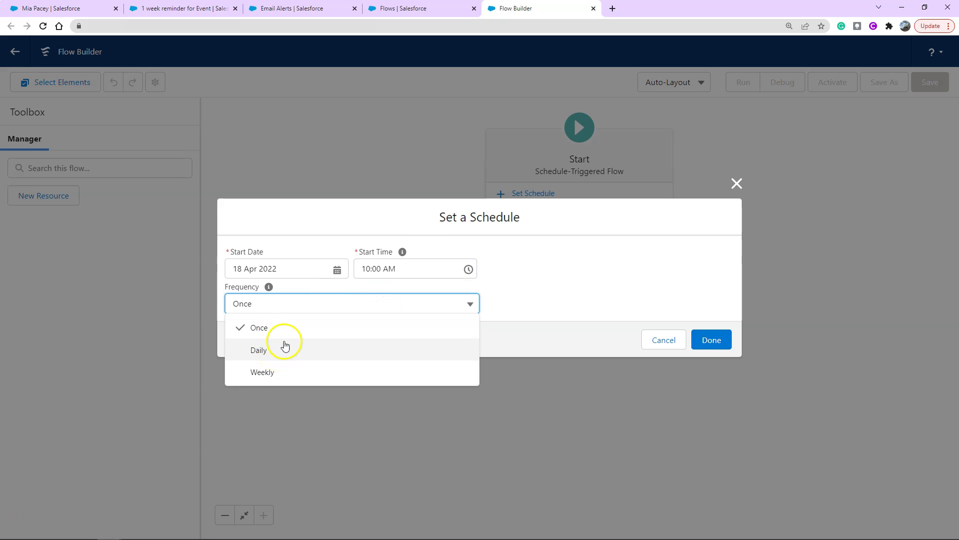
left_click(279, 351)
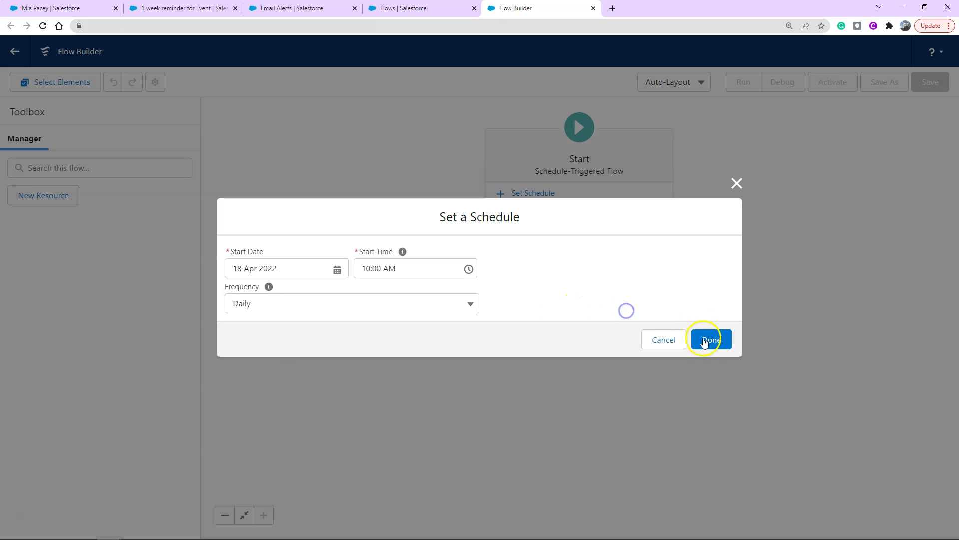
left_click(711, 340)
left_click(713, 342)
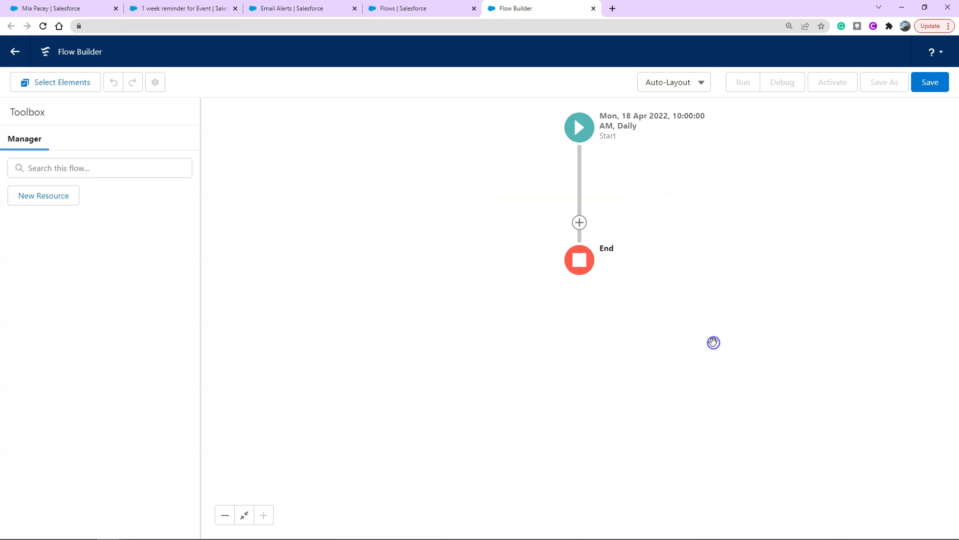
left_click(579, 129)
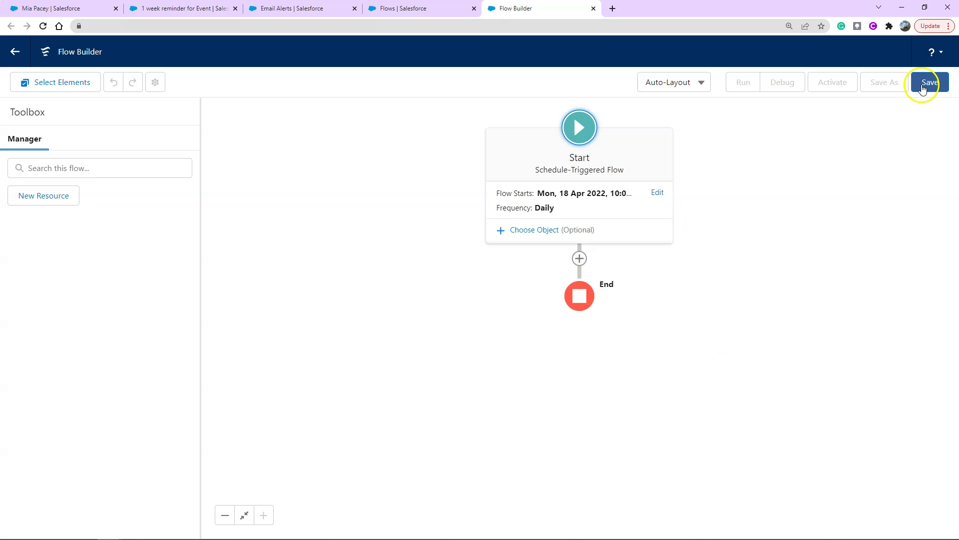
- Save the flow with the label "ST: Email reminder about event" and API name ST_Email_reminder_about_event, then dismiss the issues notice
left_click(927, 82)
left_click(394, 240)
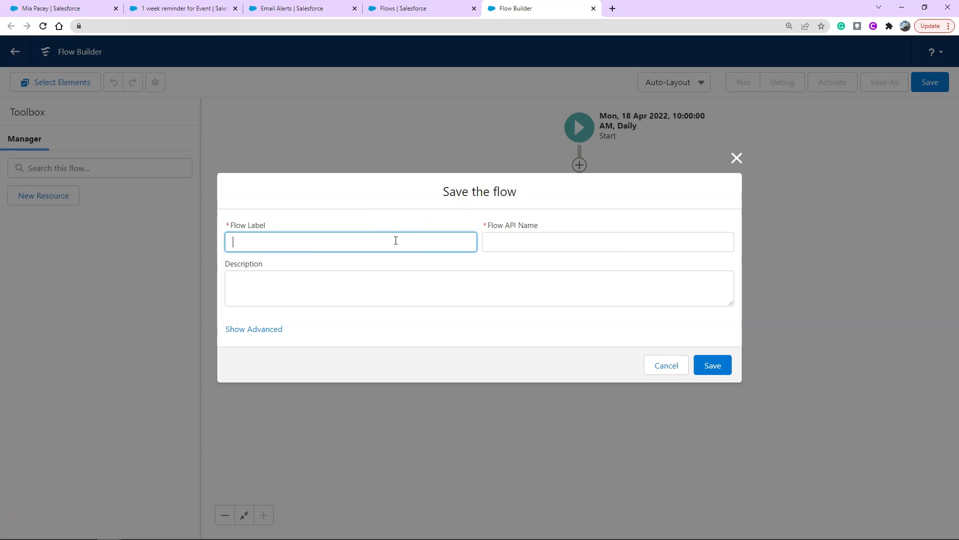
type("Email reminder about event")
key("Home")
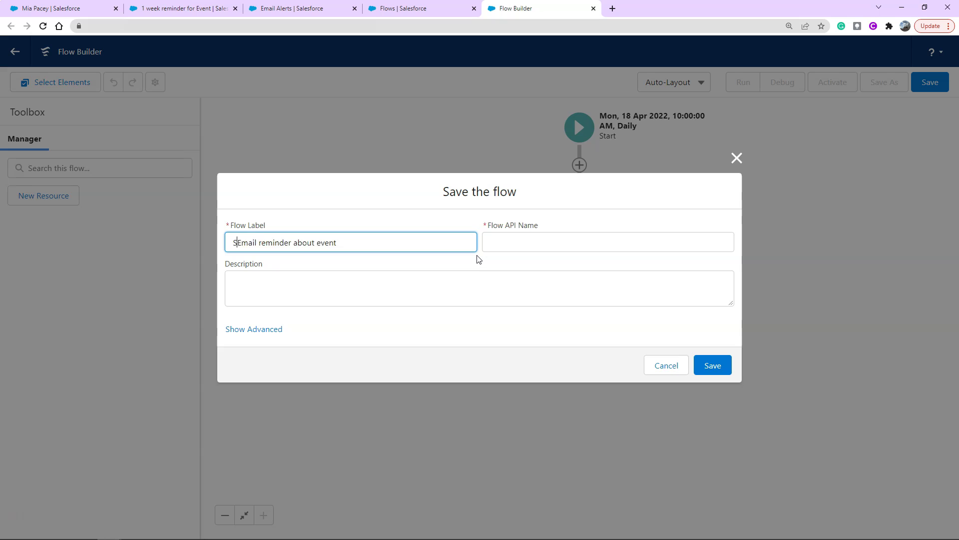
type("ST:")
key("Tab")
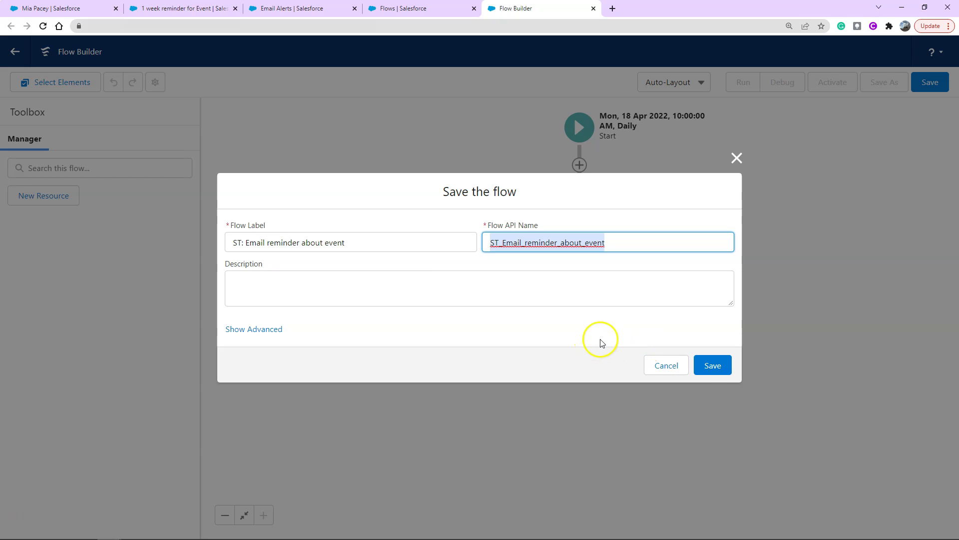
left_click(707, 369)
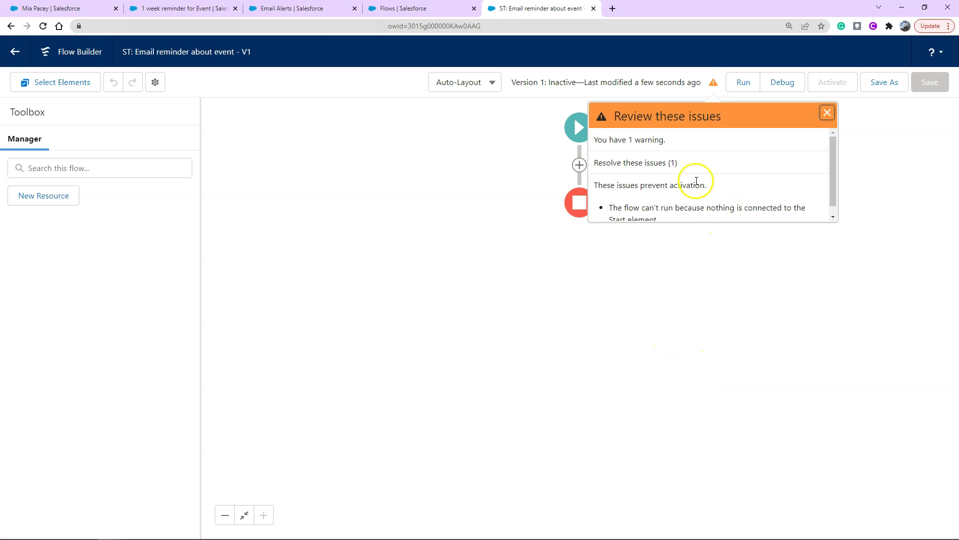
scroll(761, 169, "down", 1)
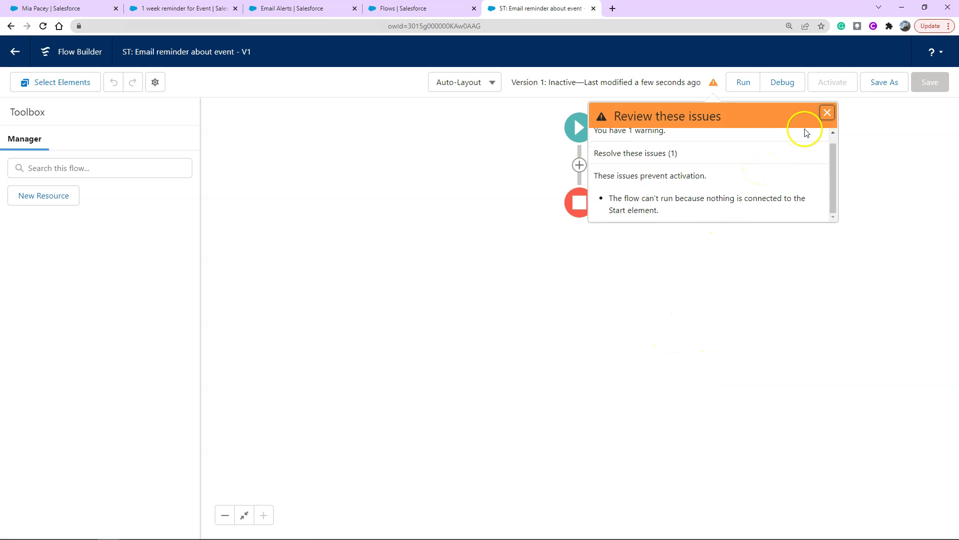
left_click(824, 113)
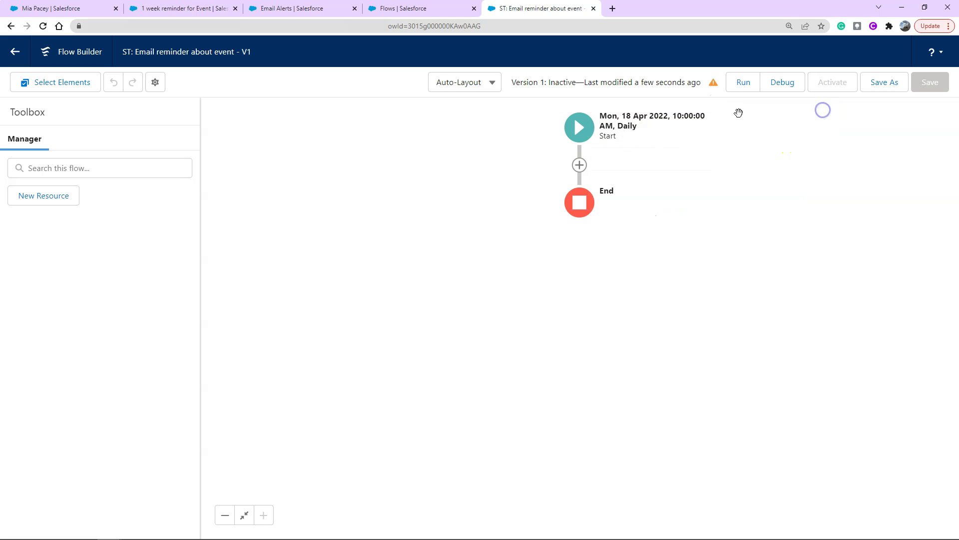
- Choose Campaign Member as the object the scheduled flow runs on
left_click(580, 165)
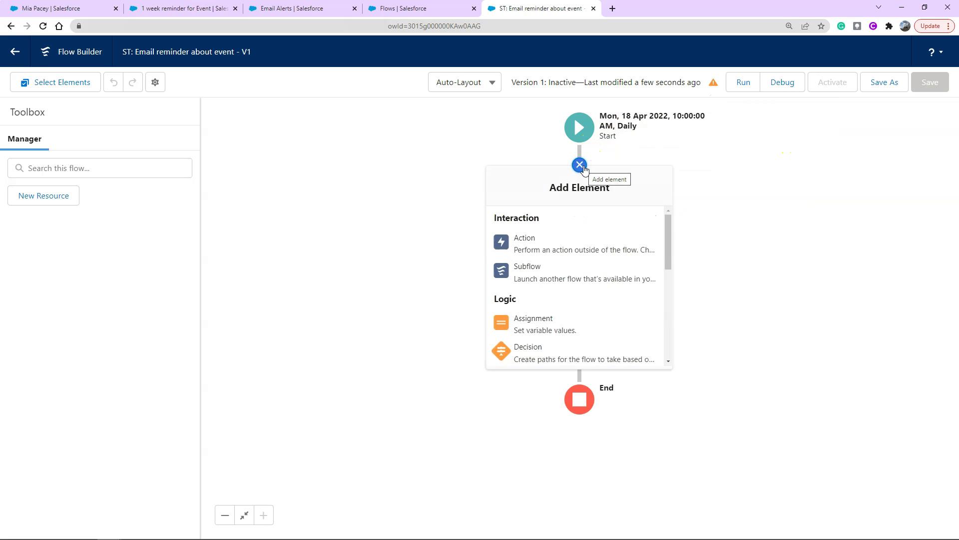
left_click(584, 139)
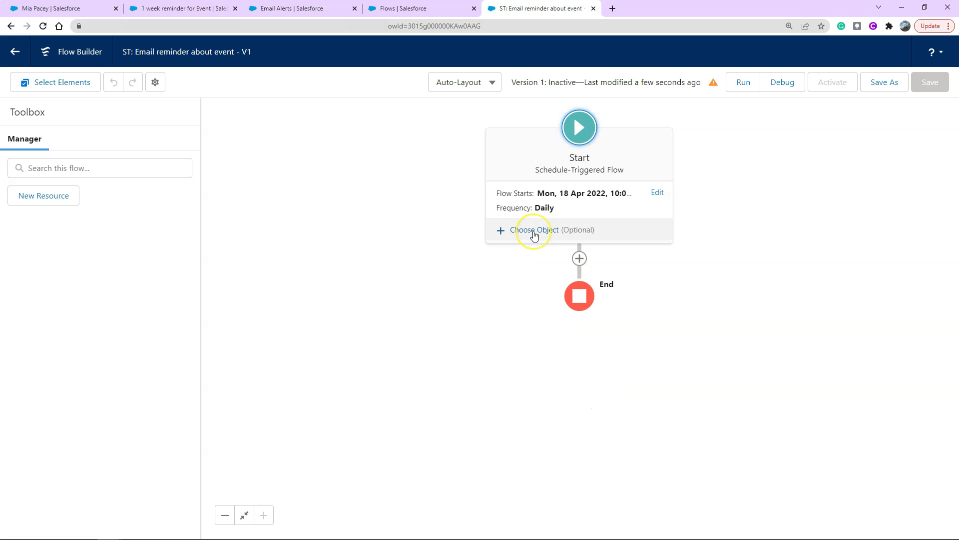
left_click(534, 231)
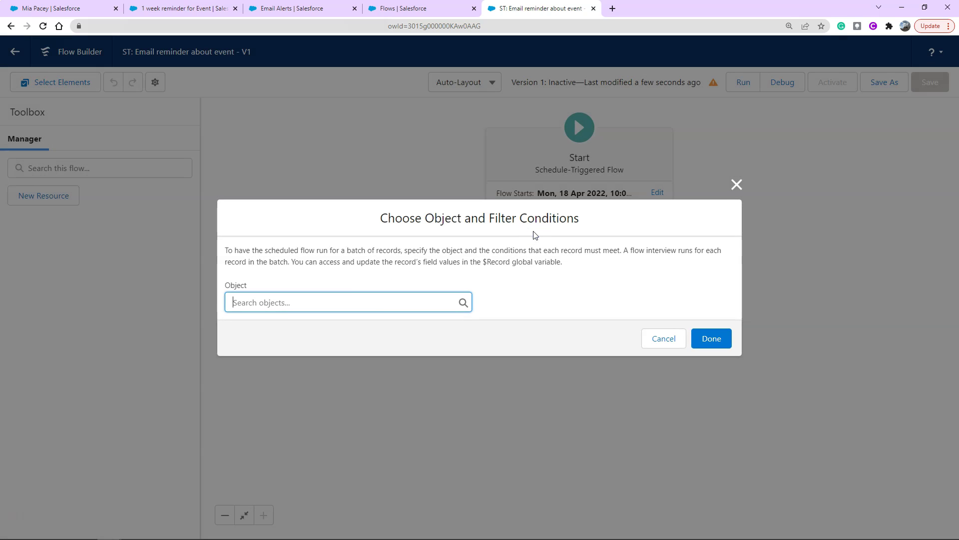
left_click(365, 302)
type("camp")
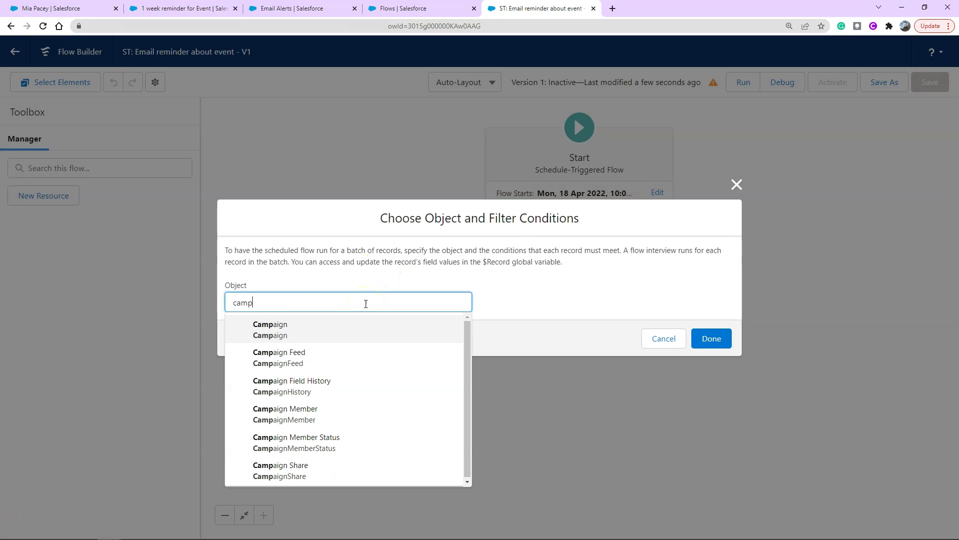
left_click(348, 409)
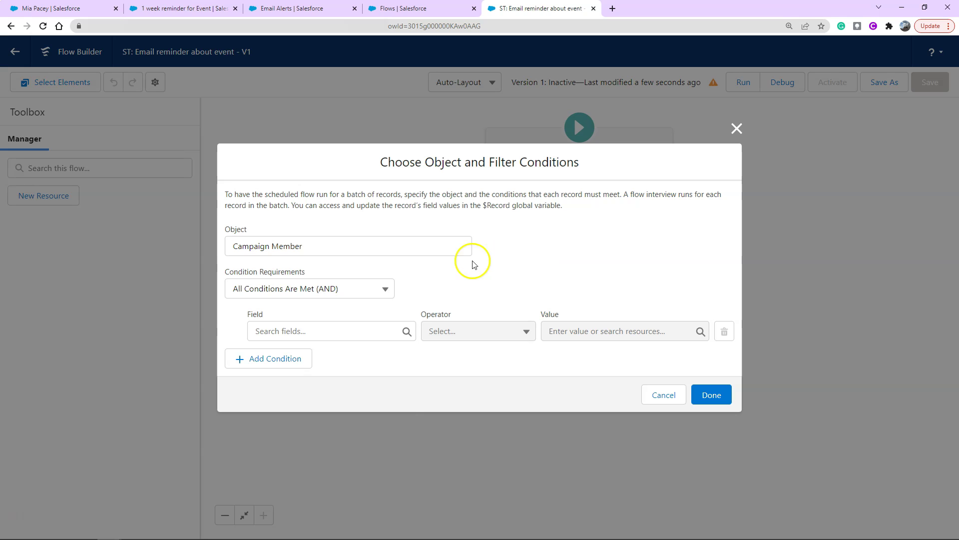
- Add a filter condition requiring the campaign member's Status to equal Confirmed
left_click(322, 331)
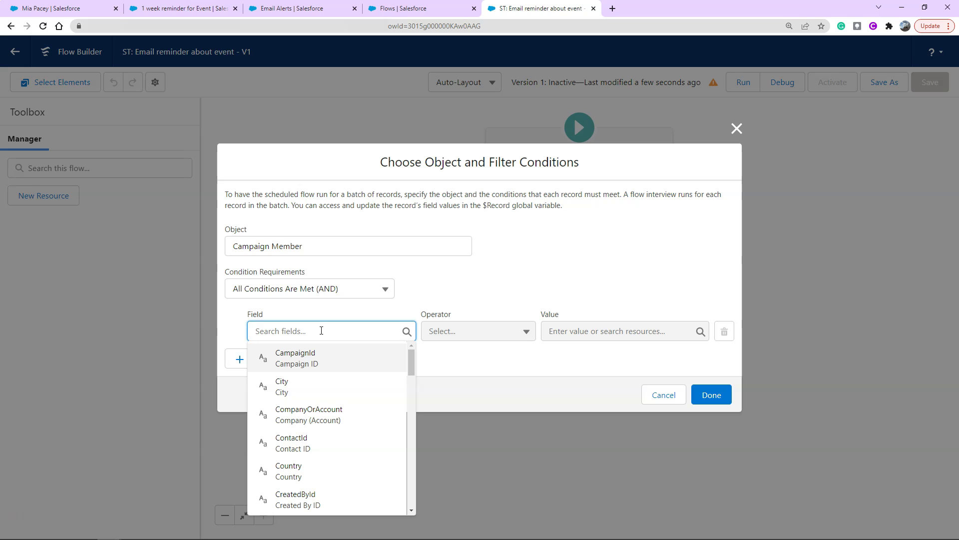
type("stat")
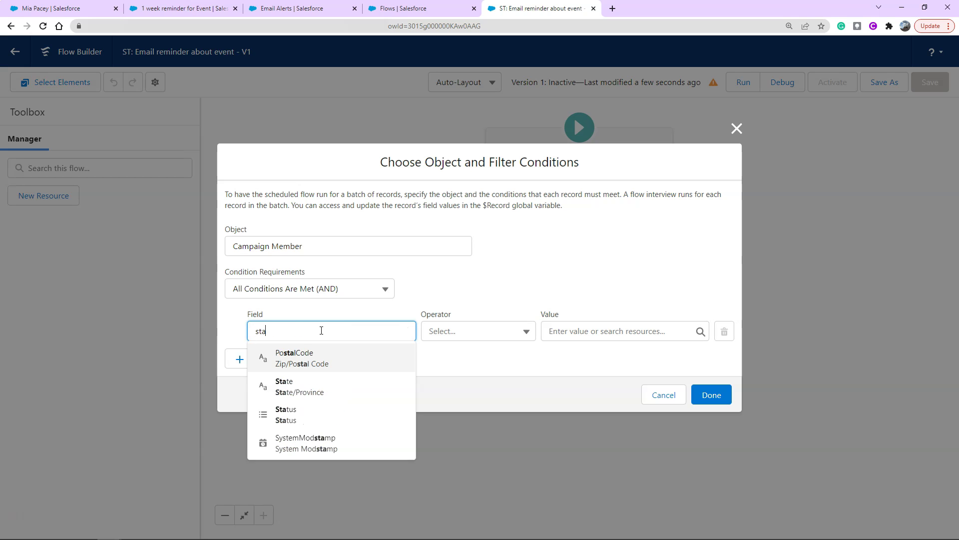
left_click(321, 389)
left_click(569, 331)
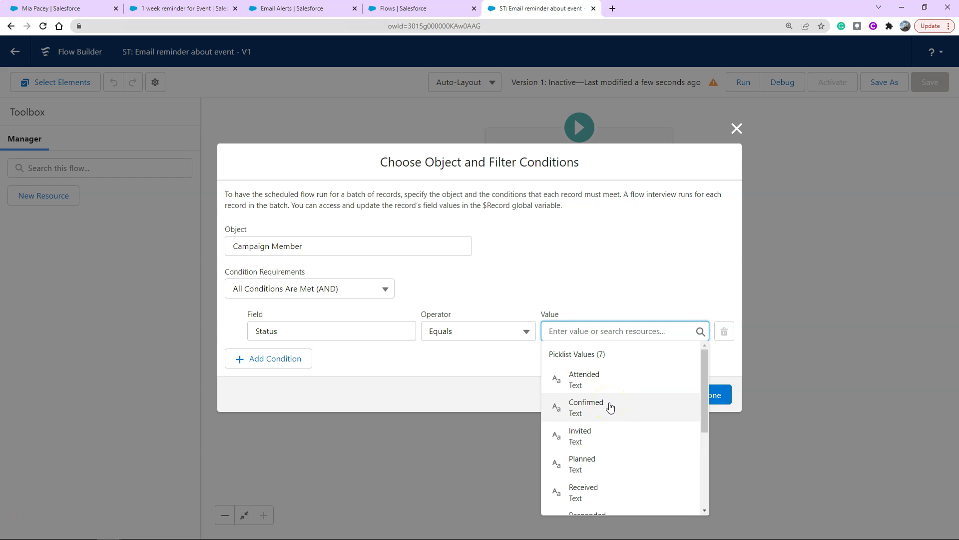
left_click(628, 406)
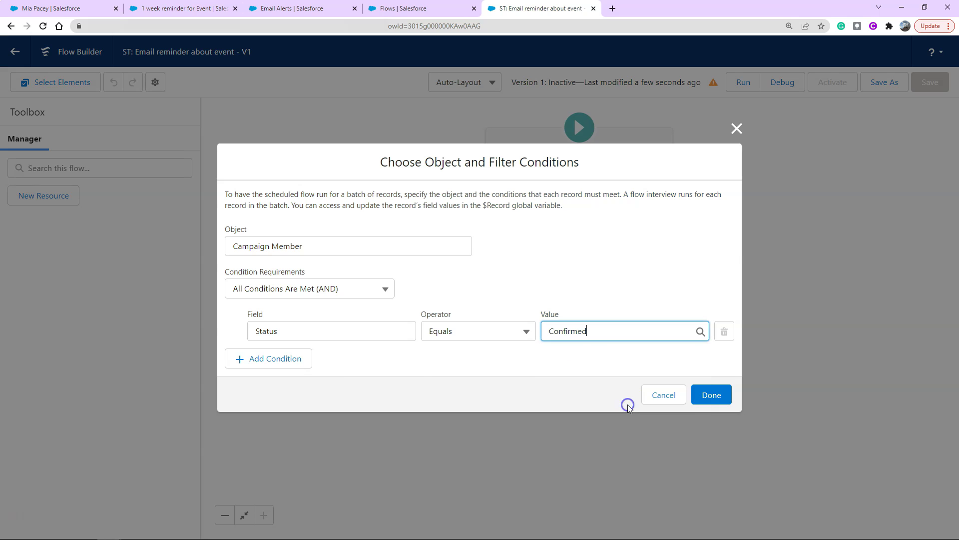
- Add a second filter condition on Event_Date__c with the operator Is Null and the value $GlobalConstant.False
left_click(236, 359)
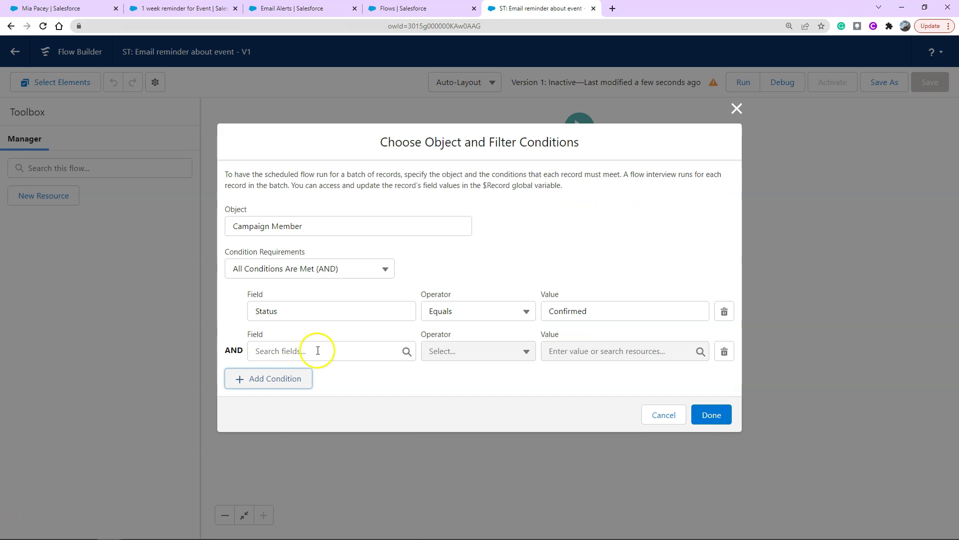
left_click(318, 351)
type("event")
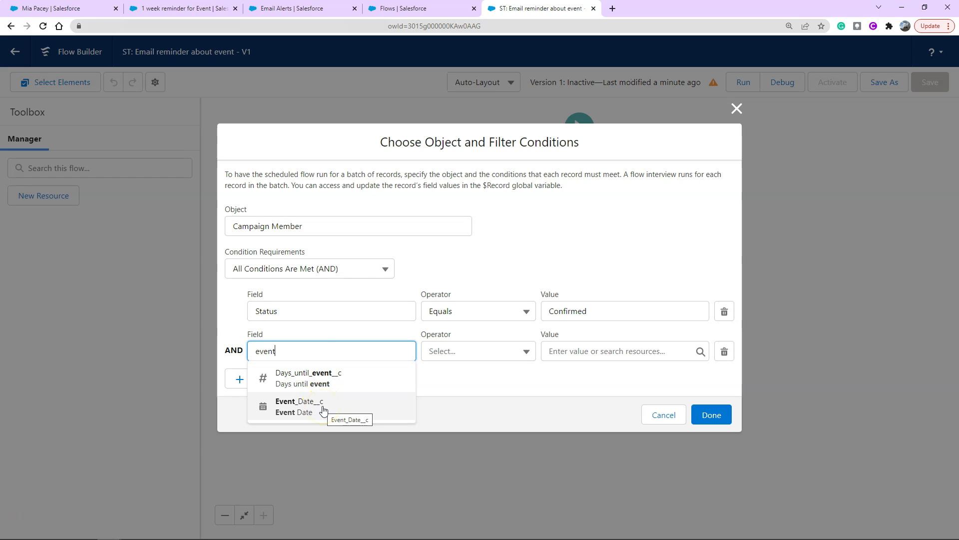
left_click(323, 410)
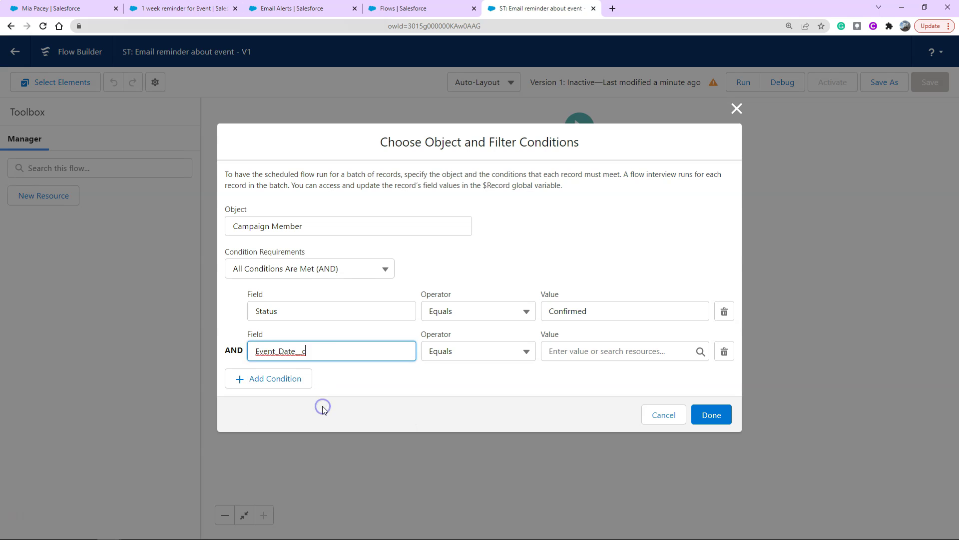
left_click(458, 357)
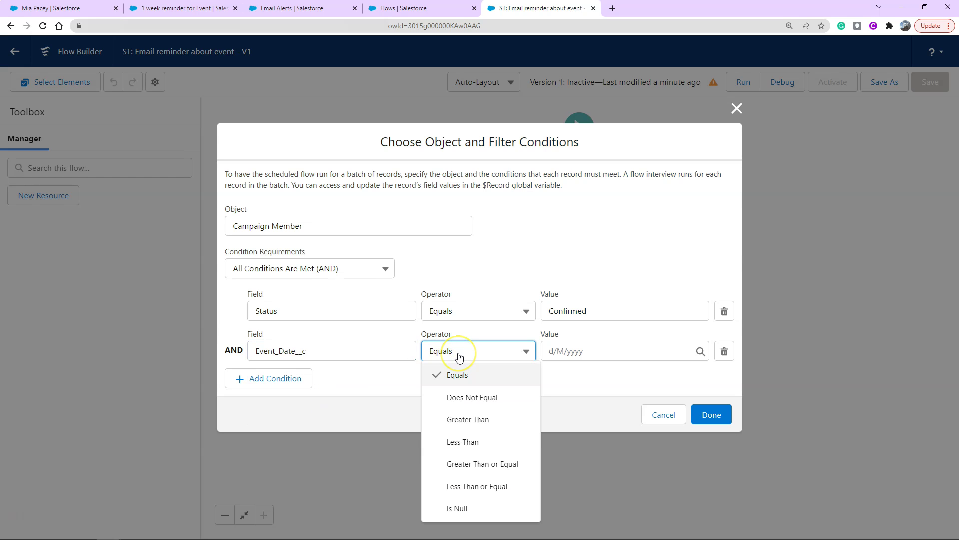
left_click(452, 508)
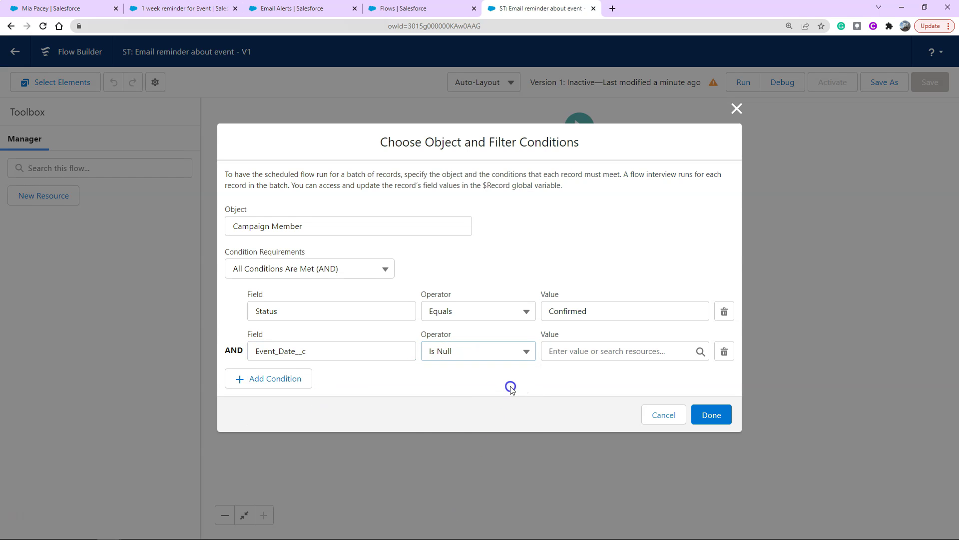
left_click(558, 352)
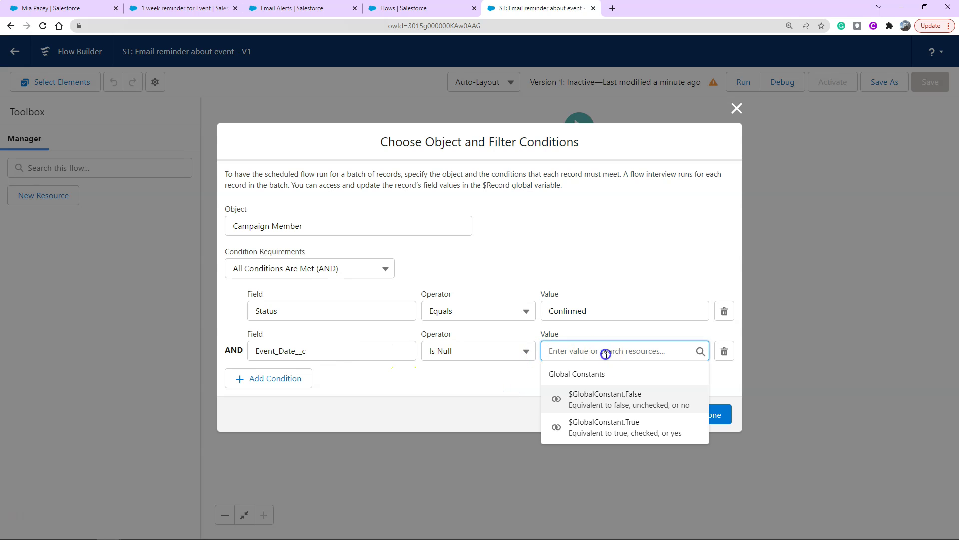
left_click(612, 409)
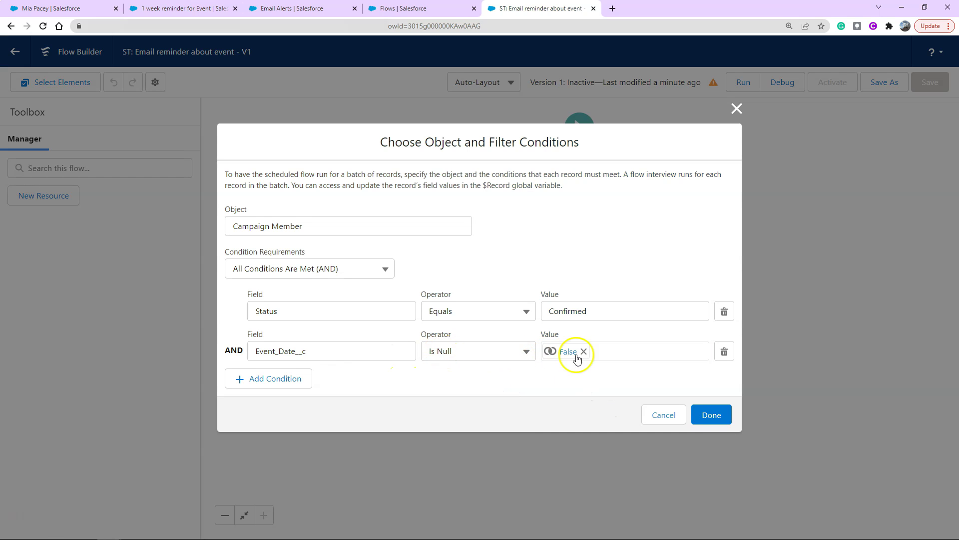
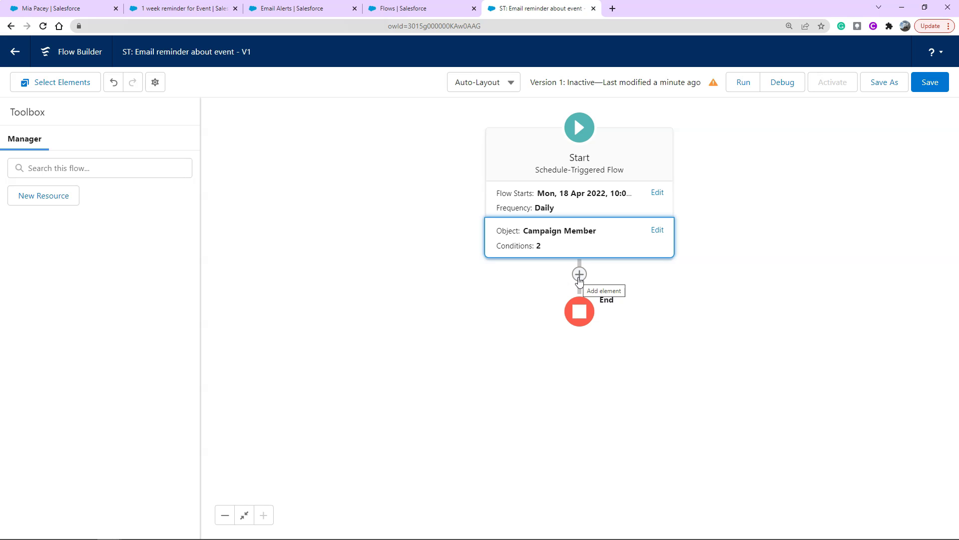
- Add a Decision element after Start, labelled "Days until event" with the API name Days_until_event
left_click(579, 274)
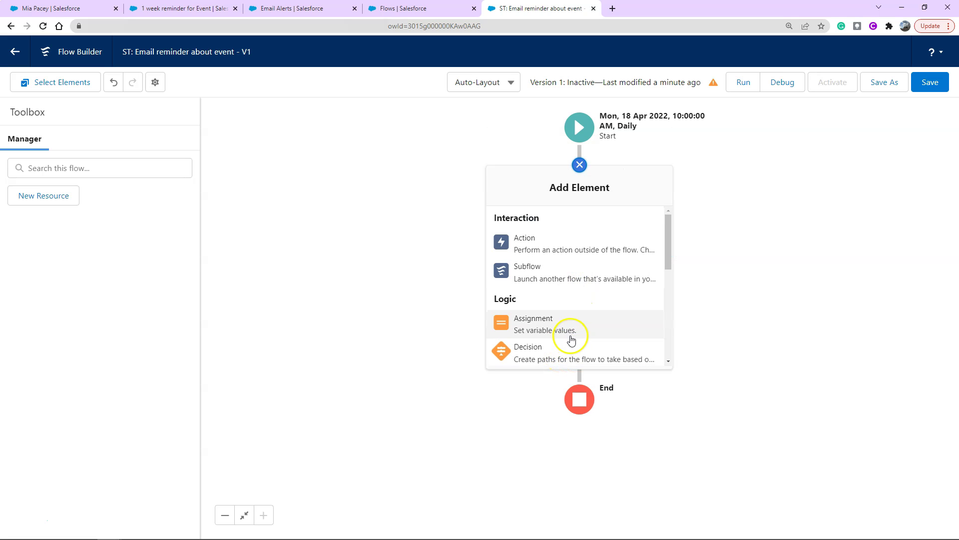
scroll(580, 337, "down", 1)
left_click(564, 314)
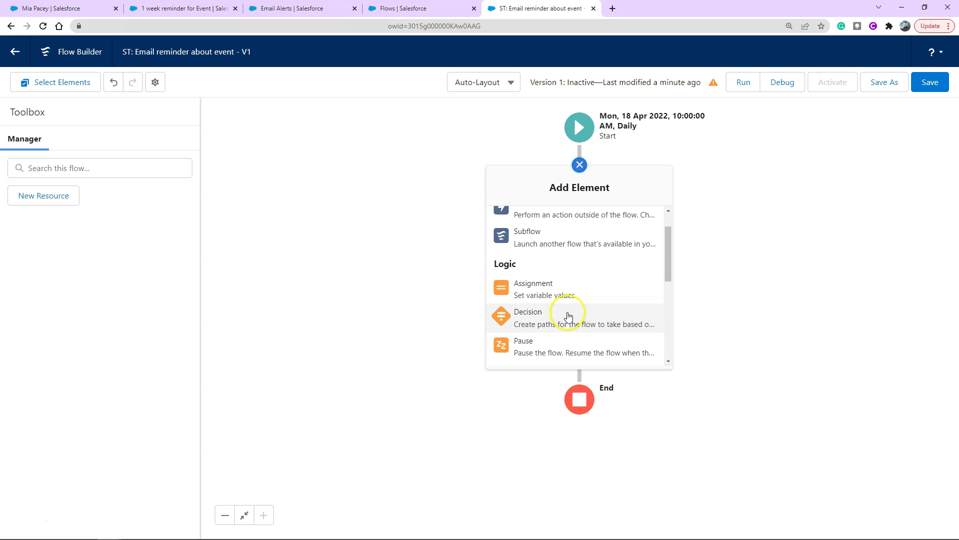
left_click(568, 316)
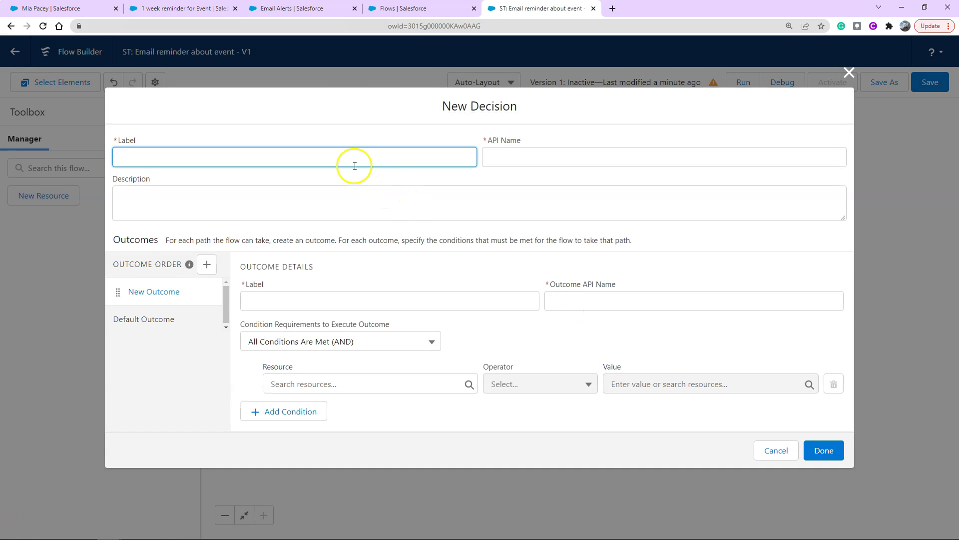
left_click(355, 165)
type("Days until event")
key("Tab")
left_click(269, 189)
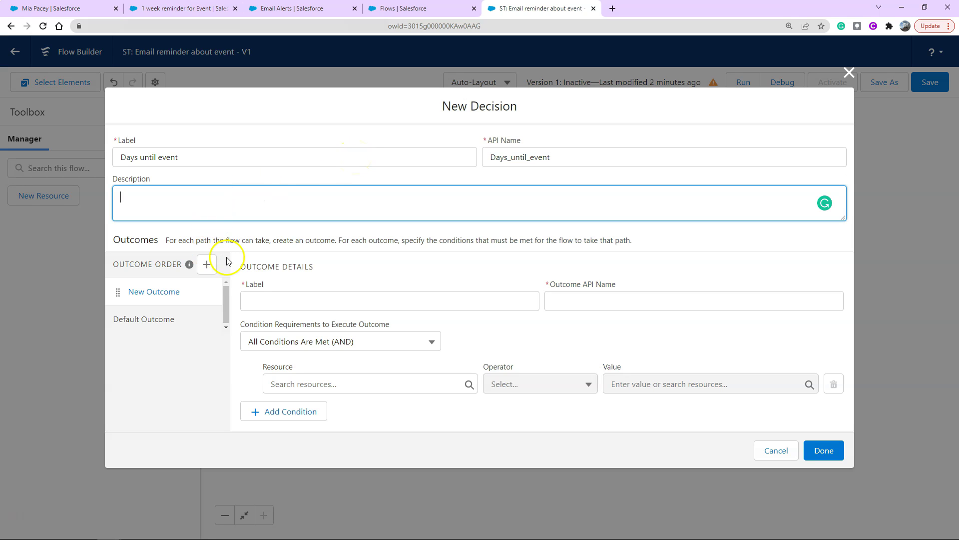
- Label the decision's first outcome "7 days until the event" with the API name X7_days_until_the_event
left_click(259, 304)
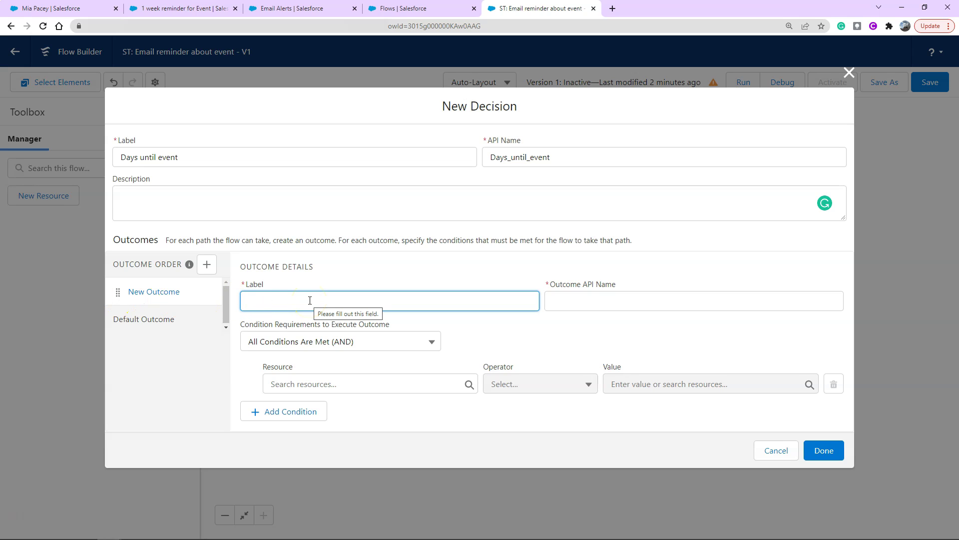
type("7")
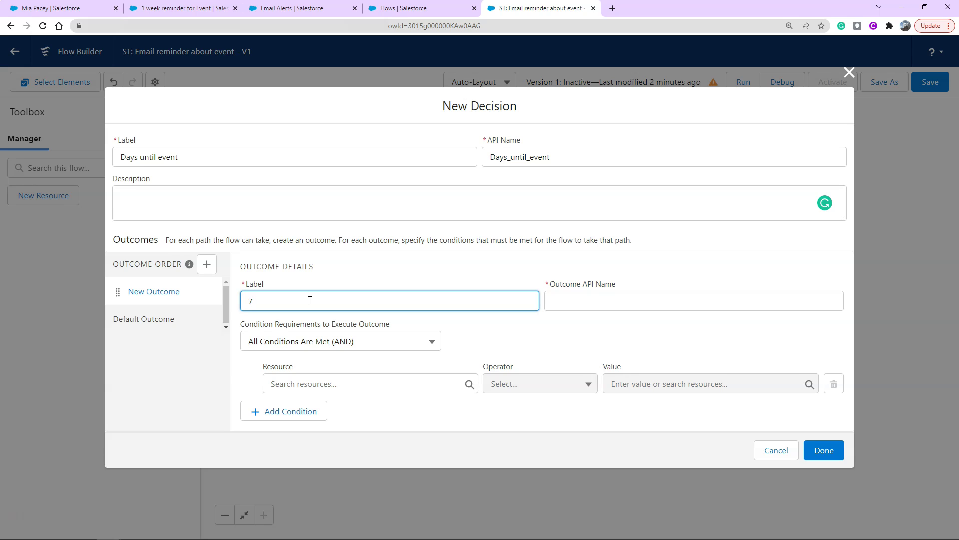
type(" days until the event")
key("Tab")
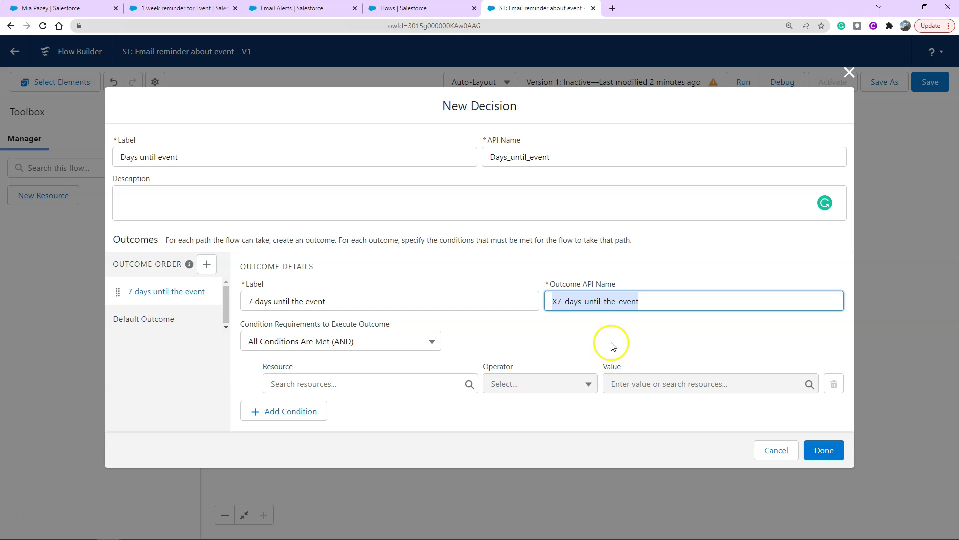
left_click(493, 326)
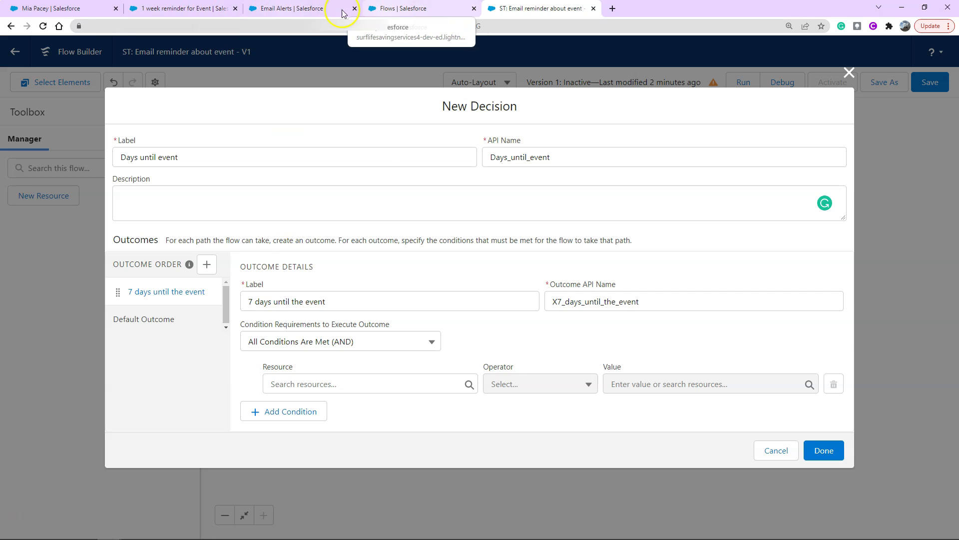
- Open the contact's campaign member record for User Workshop - Jun 17-19, 2022 and examine its Event Date and Days until event fields
left_click(61, 8)
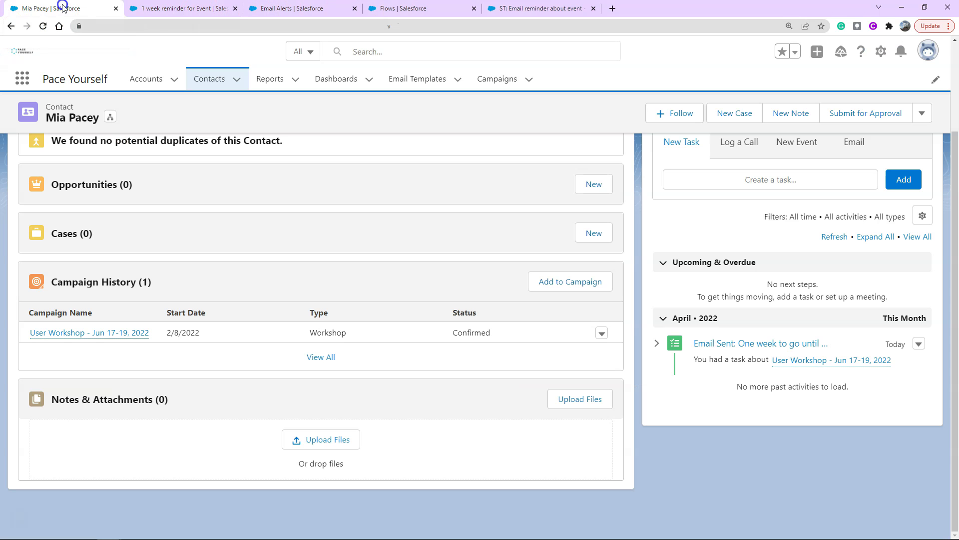
left_click(66, 331)
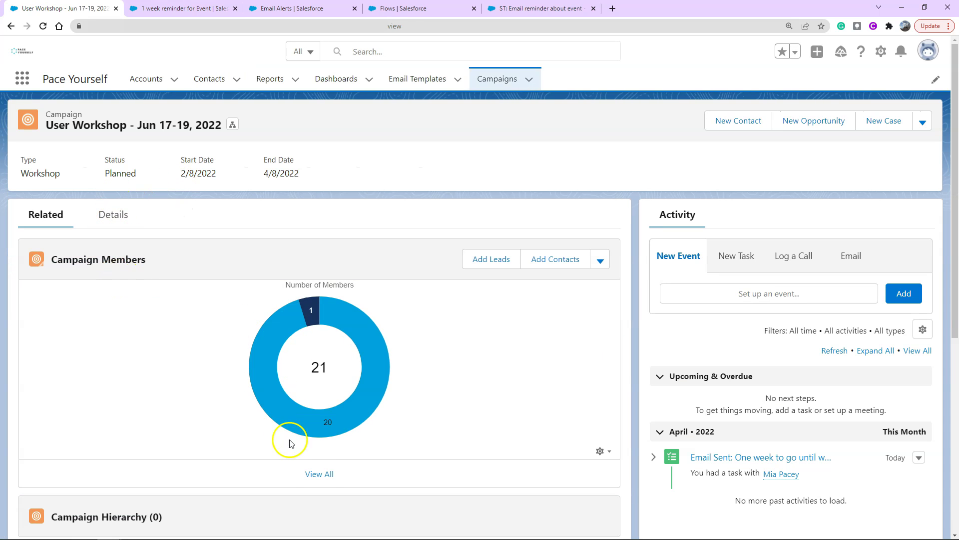
left_click(319, 478)
left_click(280, 195)
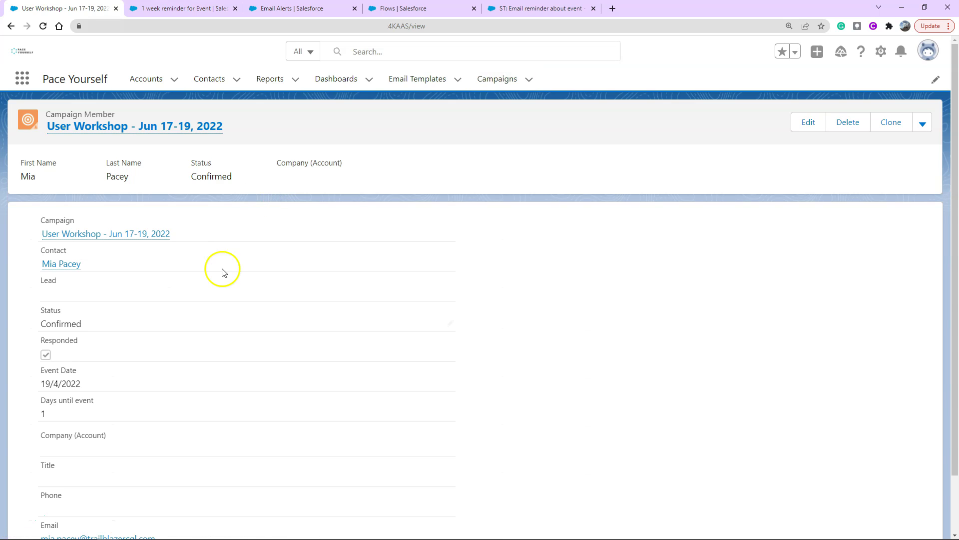
scroll(224, 281, "down", 1)
scroll(223, 281, "down", 1)
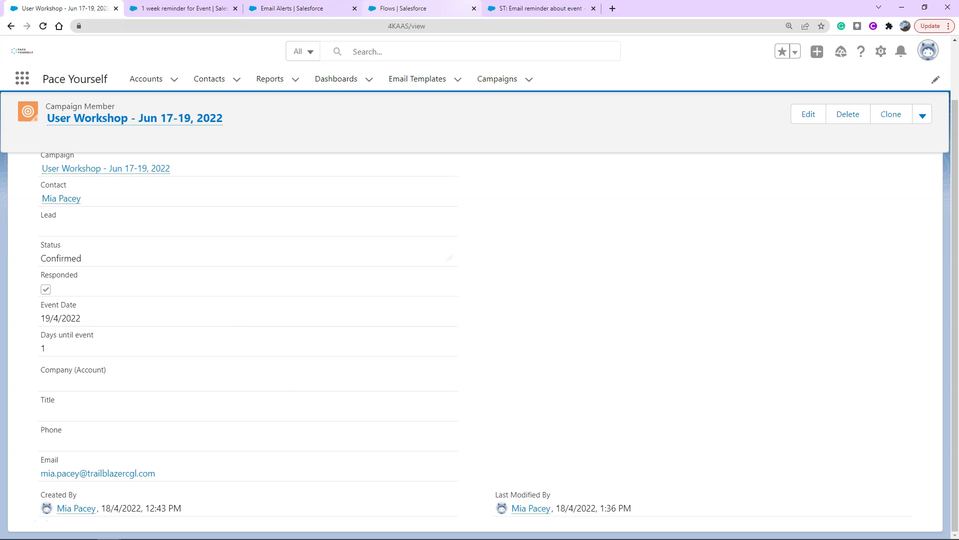
- Return to the flow's decision and require $Record > Days until event to equal 7 for the 7-day outcome
left_click(538, 10)
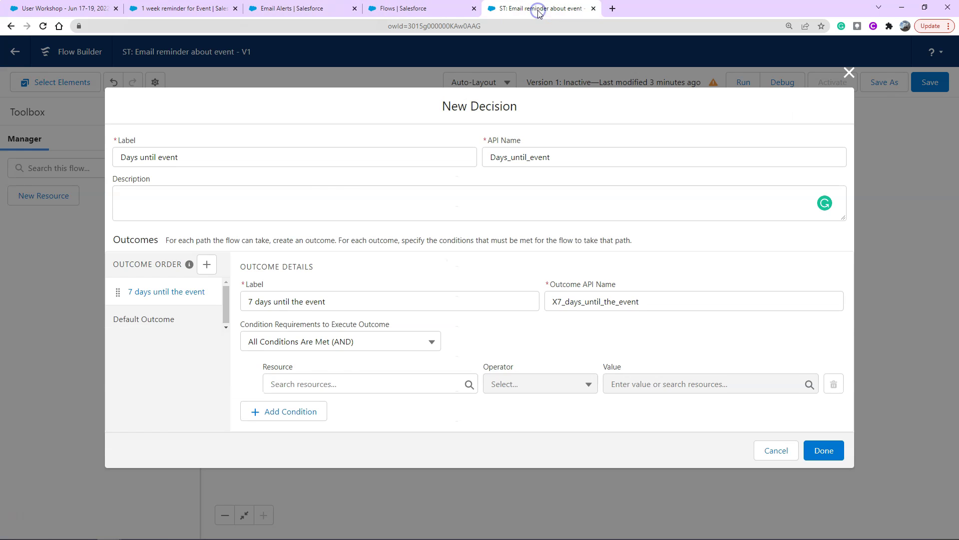
left_click(332, 383)
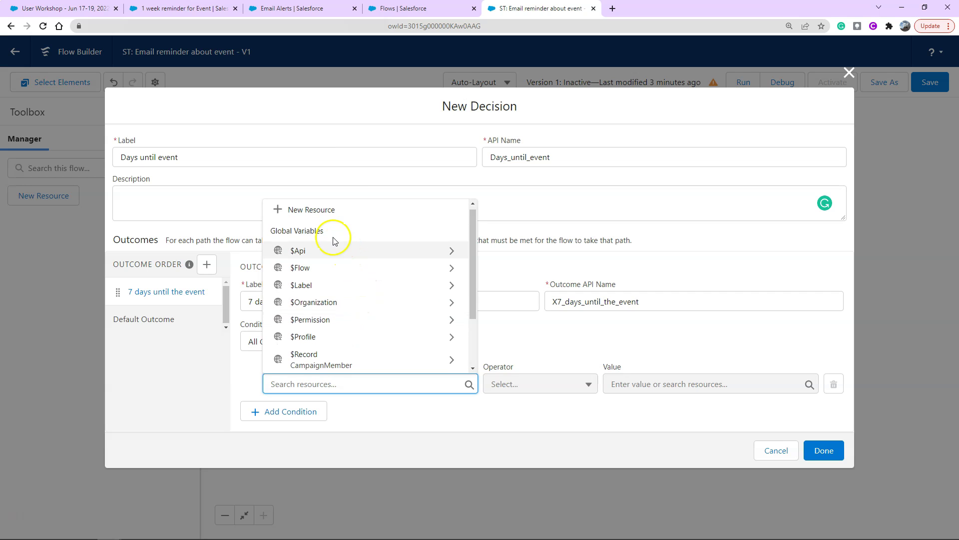
scroll(352, 265, "down", 3)
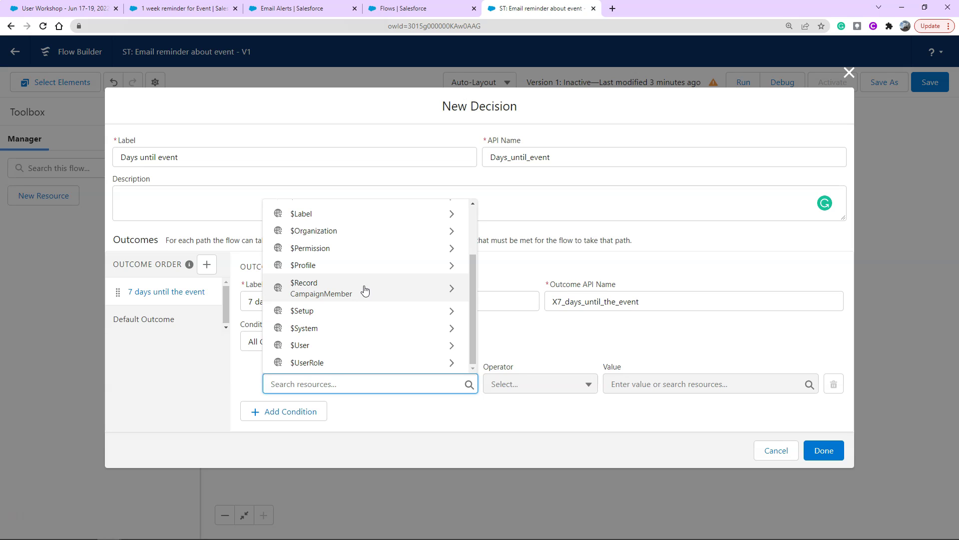
left_click(414, 290)
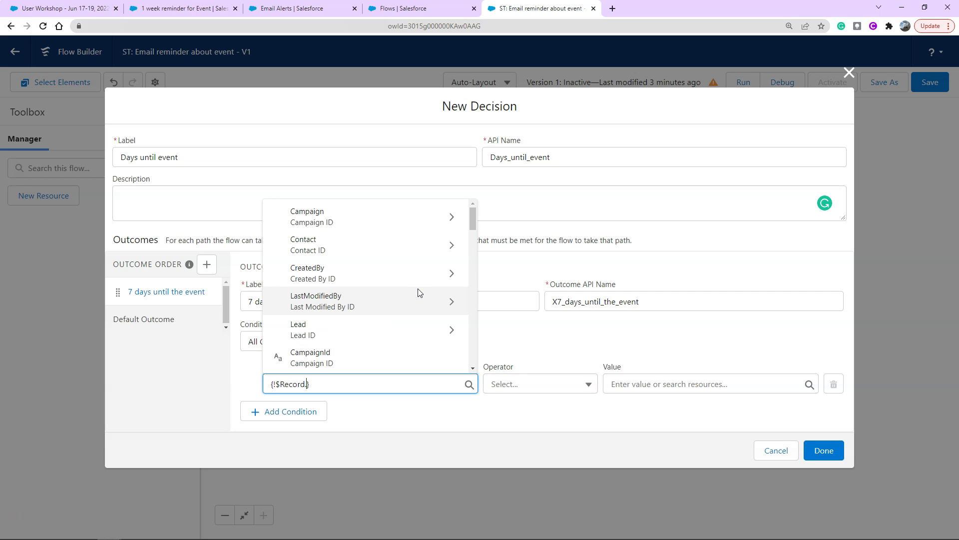
scroll(419, 293, "down", 5)
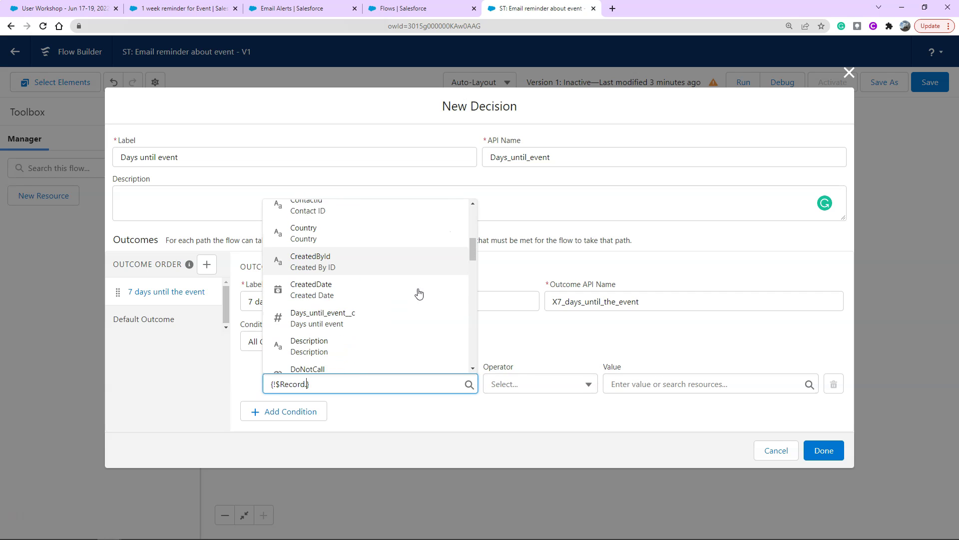
scroll(418, 293, "down", 1)
left_click(375, 296)
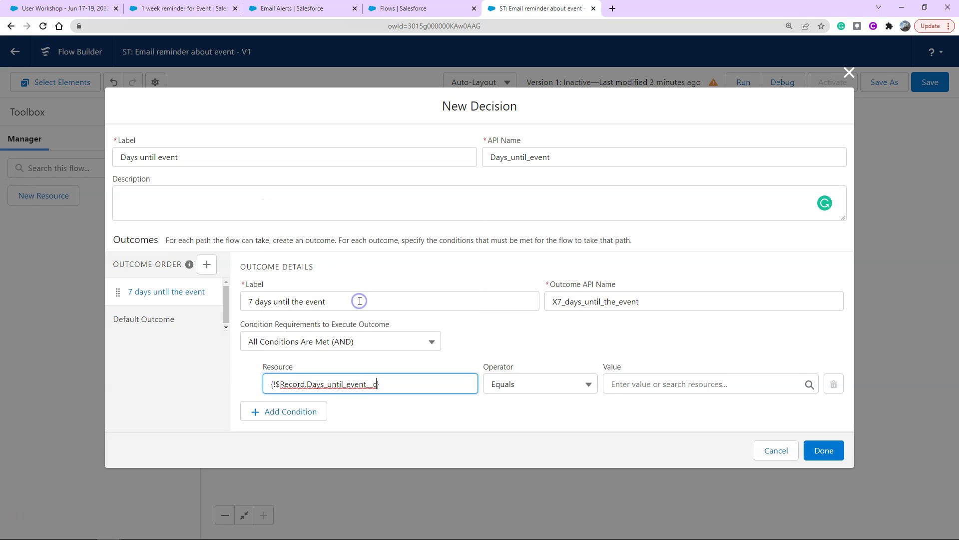
left_click(525, 340)
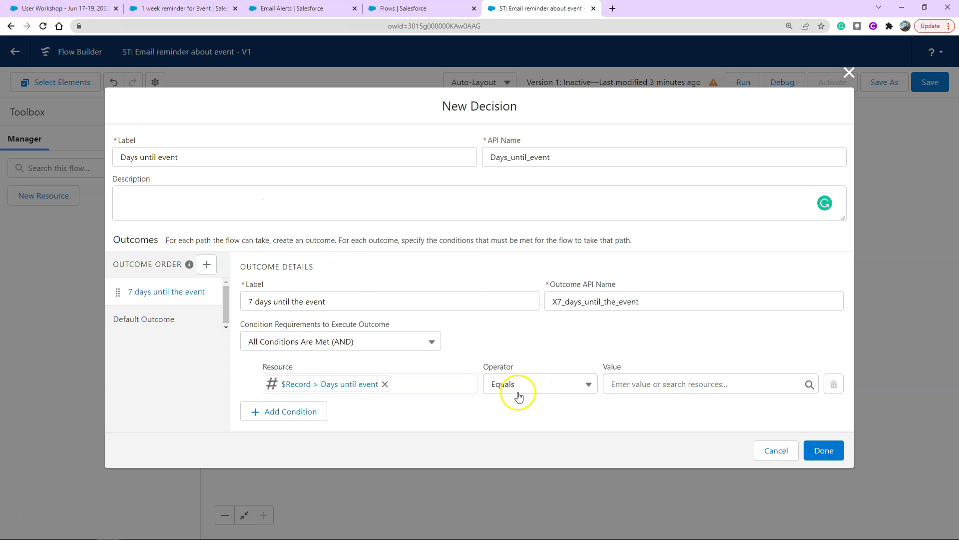
left_click(677, 387)
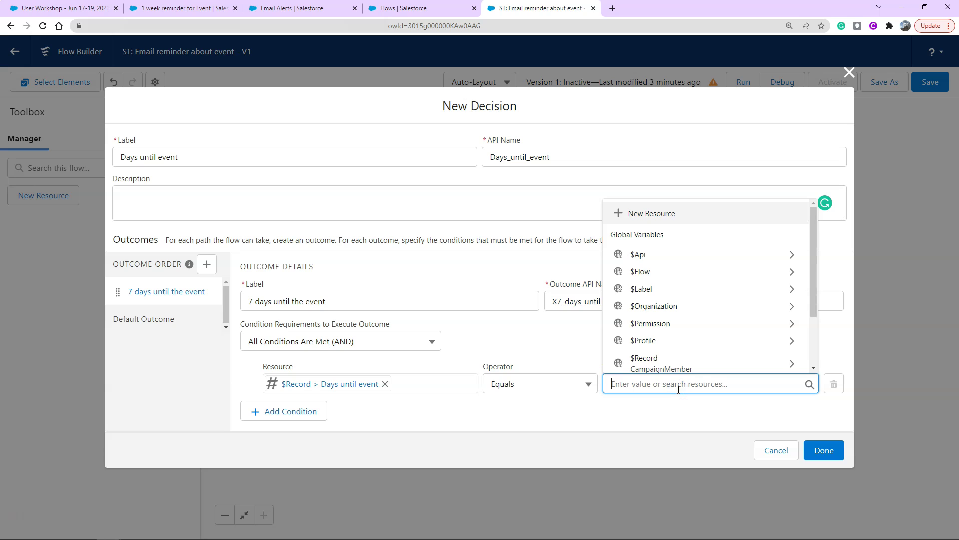
type("7")
left_click(658, 405)
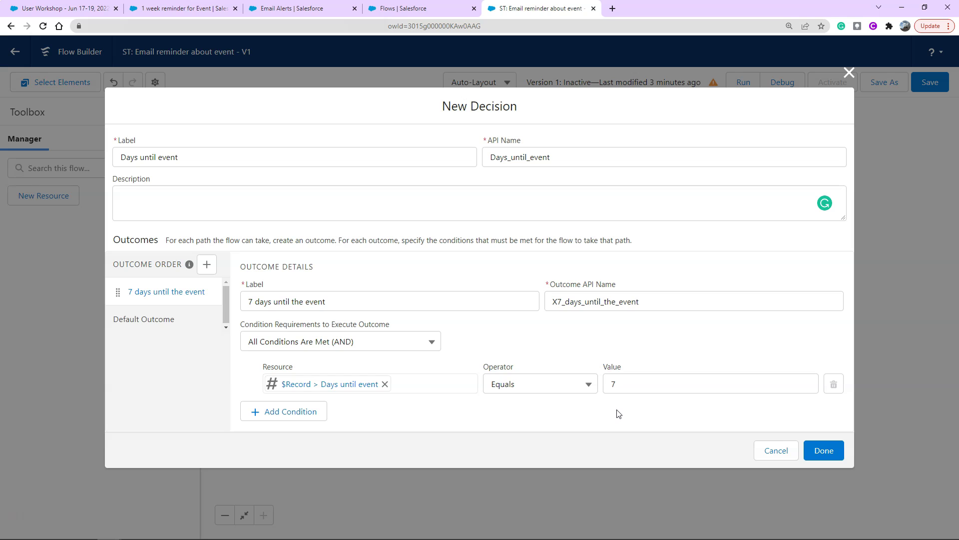
- Add a second decision outcome labelled "One day prior to event" with the API name One_day_prior_to_event
left_click(205, 268)
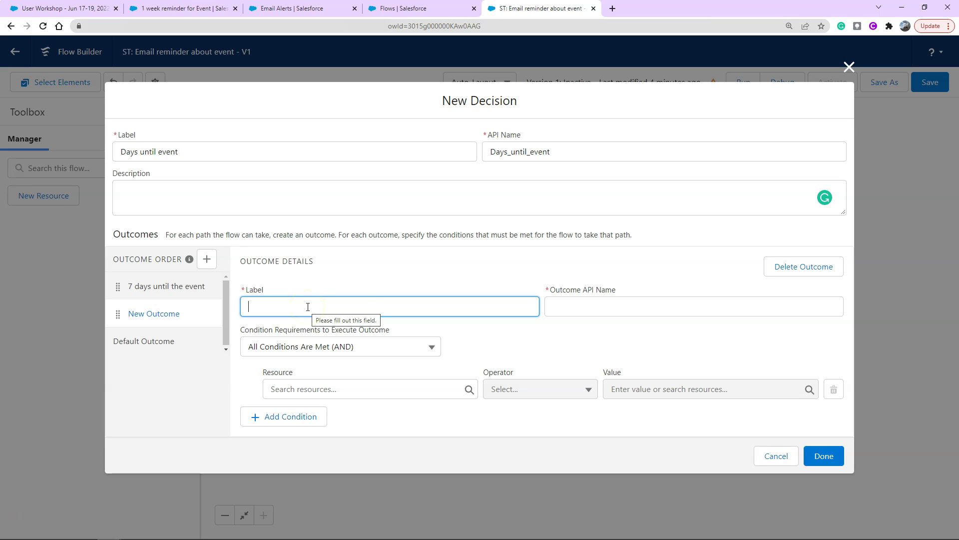
type("One day prior to event")
key("Tab")
- Set the one-day outcome's condition to $Record > Days until event Equals 1
left_click(407, 386)
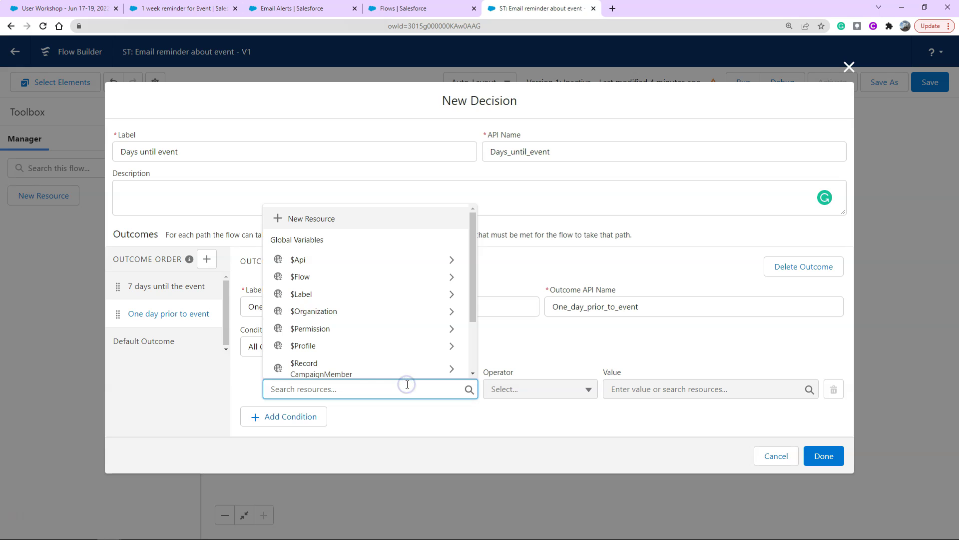
left_click(374, 375)
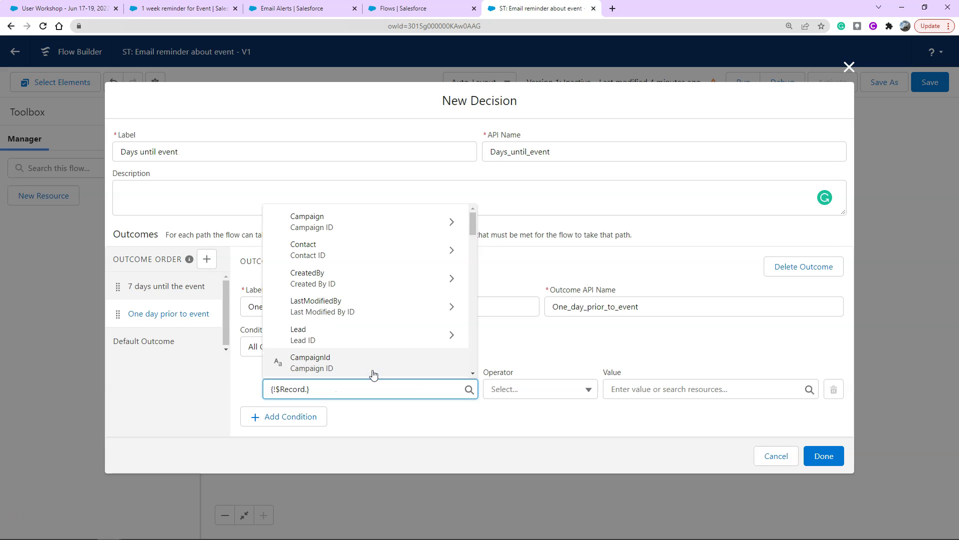
scroll(361, 350, "down", 6)
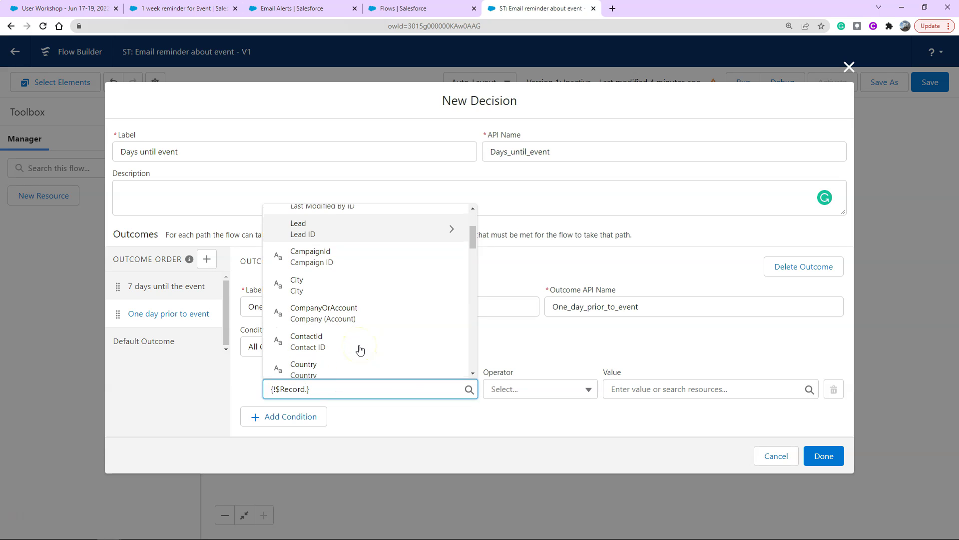
left_click(360, 313)
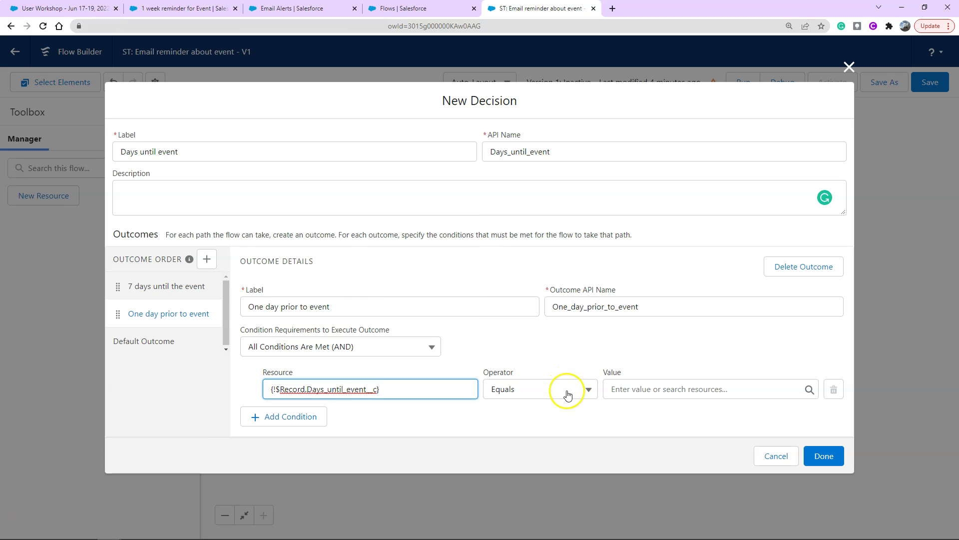
left_click(651, 390)
type("1")
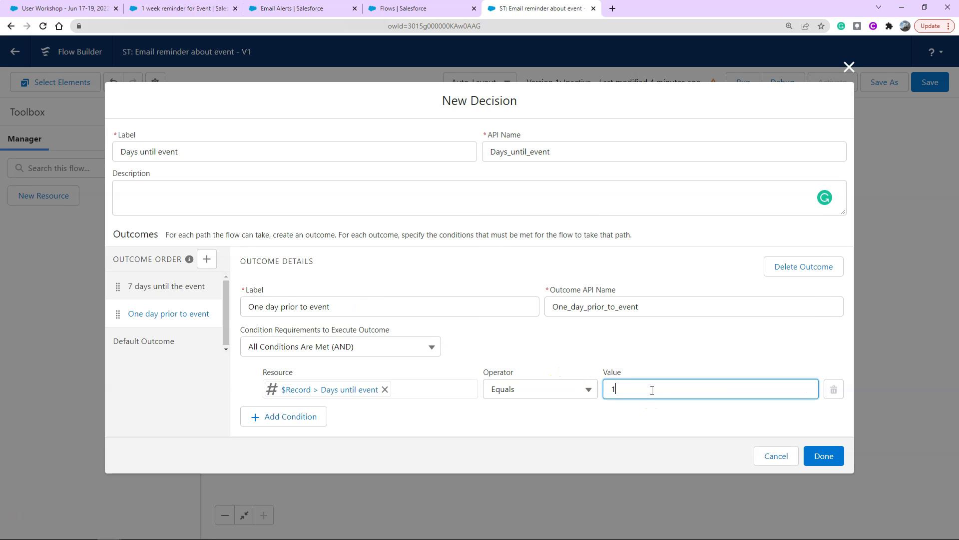
- Rename the decision's default outcome "Does not Match" and finish the Days until event decision
left_click(650, 409)
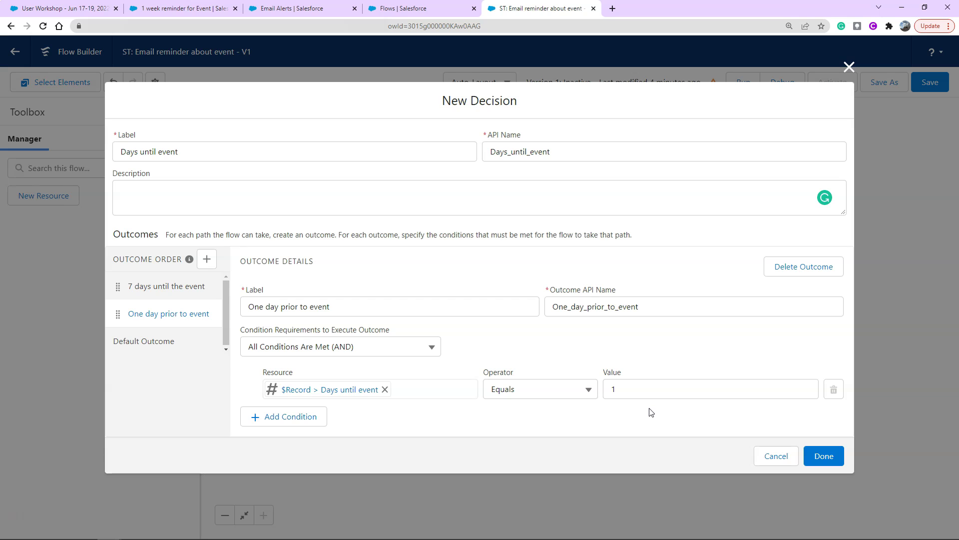
left_click(161, 343)
left_click(317, 278)
key("ctrl+a")
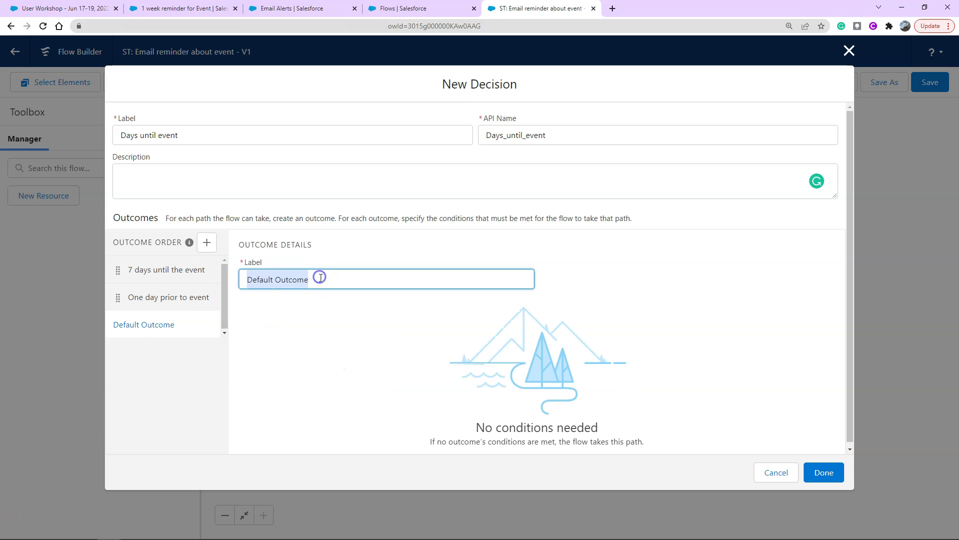
type("Does not Match")
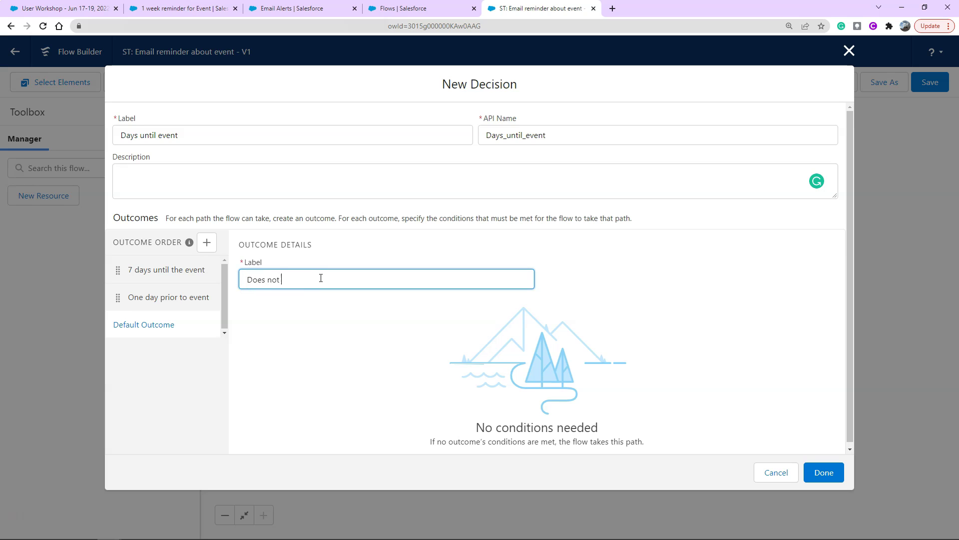
left_click(365, 291)
left_click(823, 473)
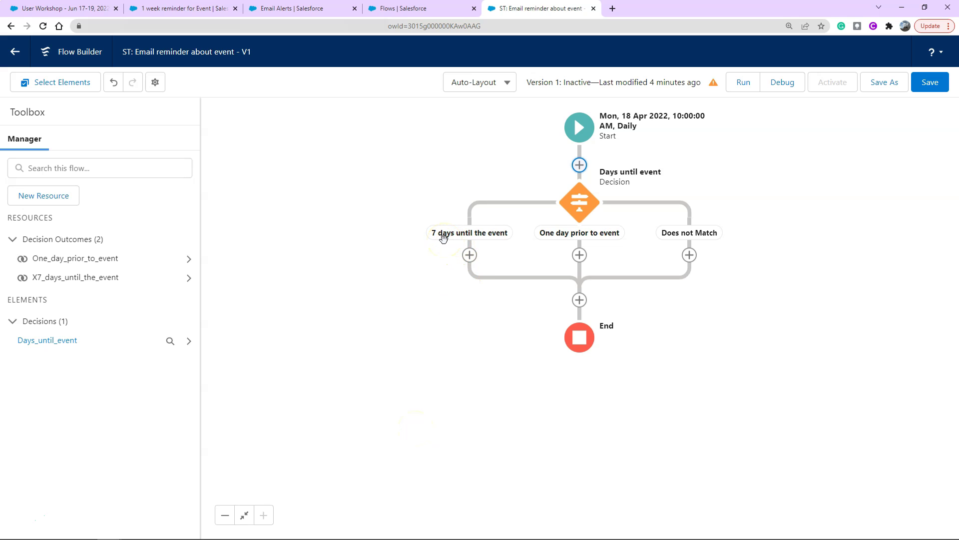
- Start a new action on the "7 days until the event" path and search all actions for "alert"
left_click(470, 255)
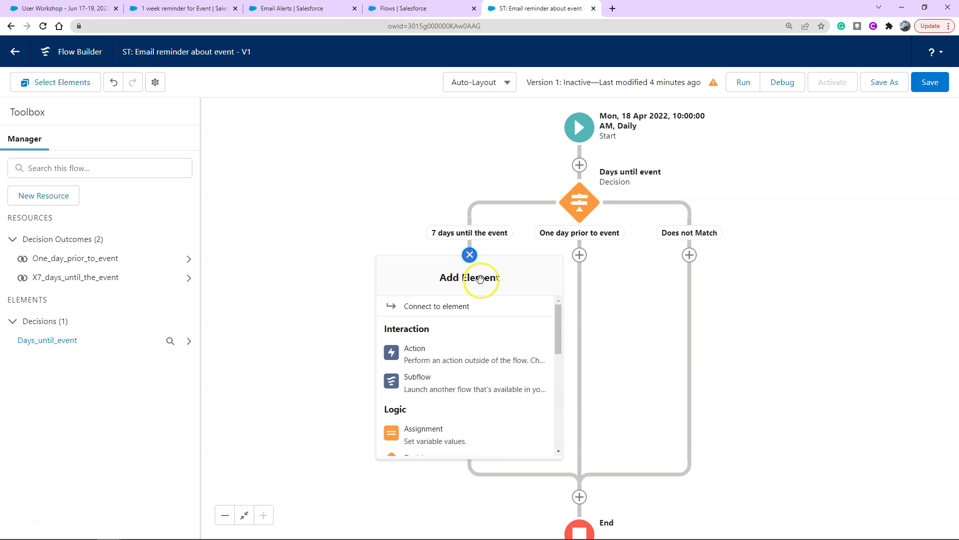
scroll(492, 350, "down", 2)
scroll(492, 350, "down", 4)
scroll(492, 349, "up", 2)
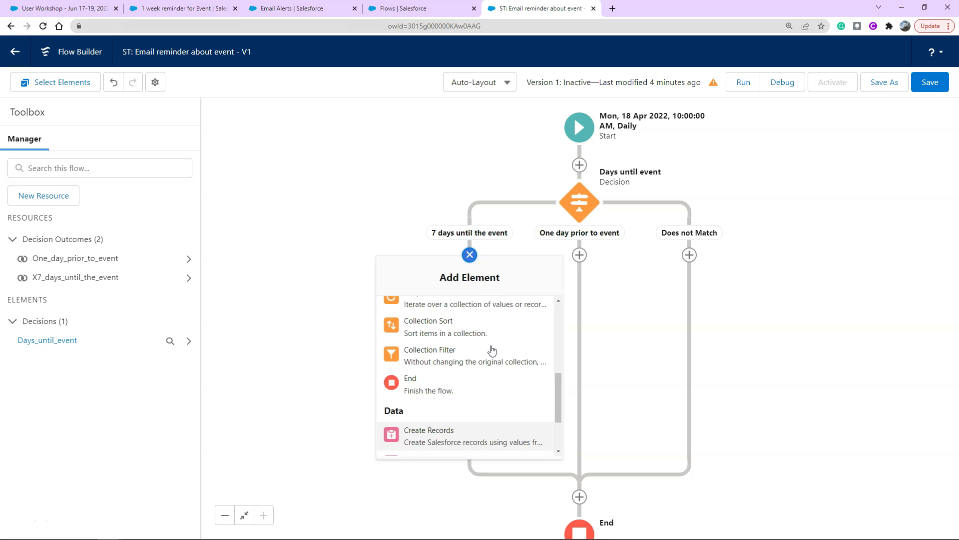
scroll(493, 350, "up", 5)
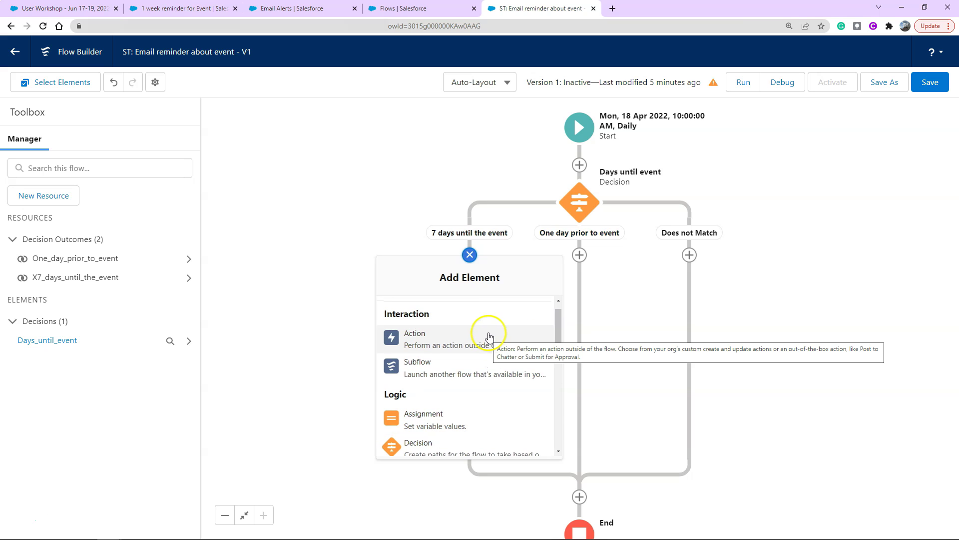
left_click(489, 337)
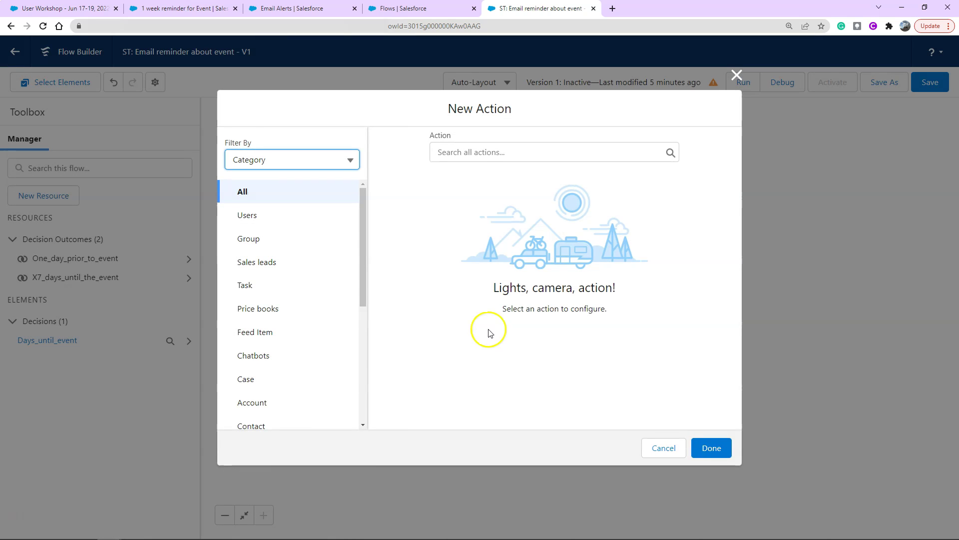
left_click(480, 154)
type("a")
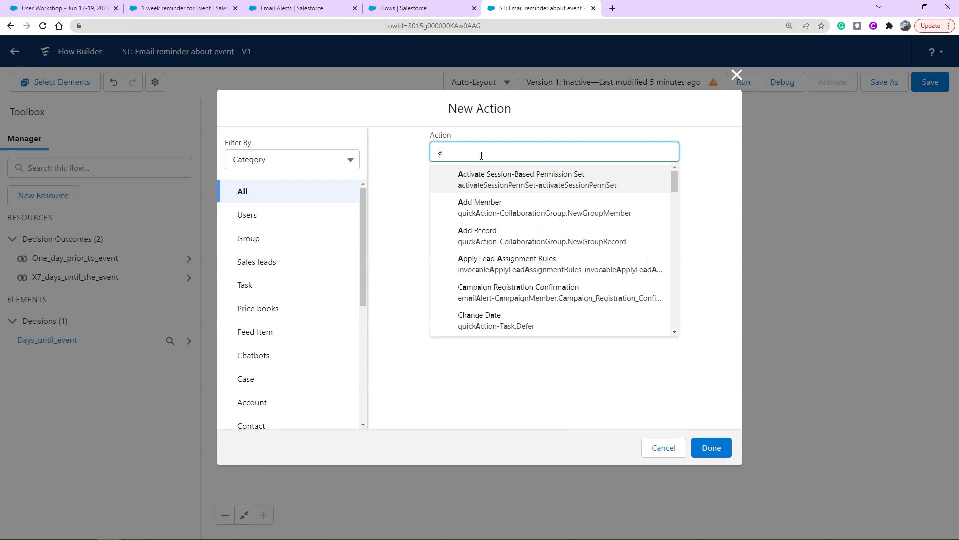
type("lert")
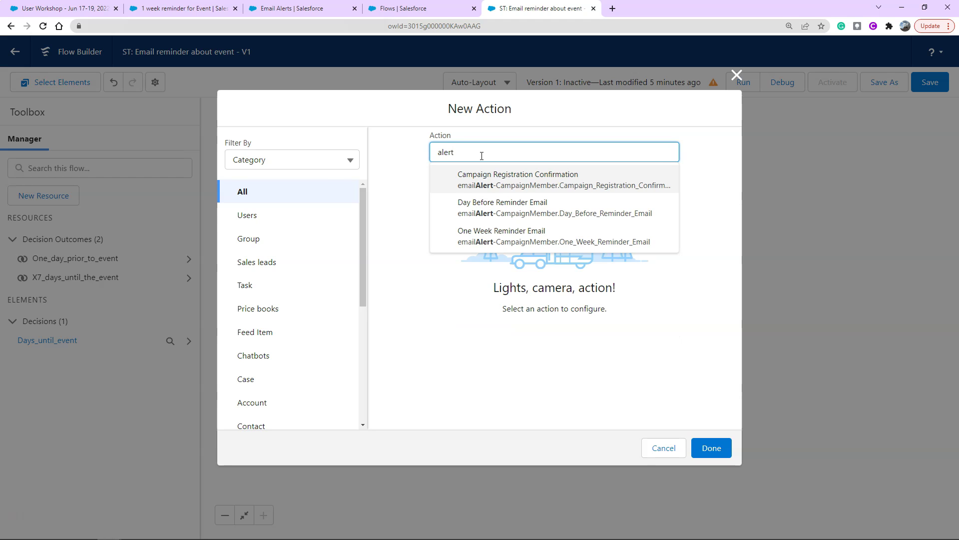
- Try the Send Email action from the Email category and examine its input values
left_click_drag(362, 218, 351, 368)
left_click(220, 345)
double_click(474, 156)
key("BackSpace")
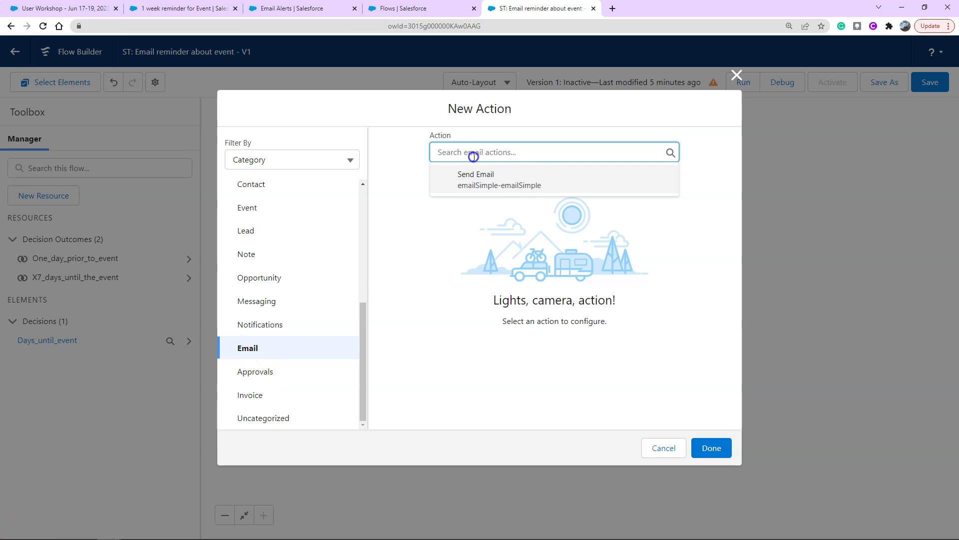
left_click(568, 192)
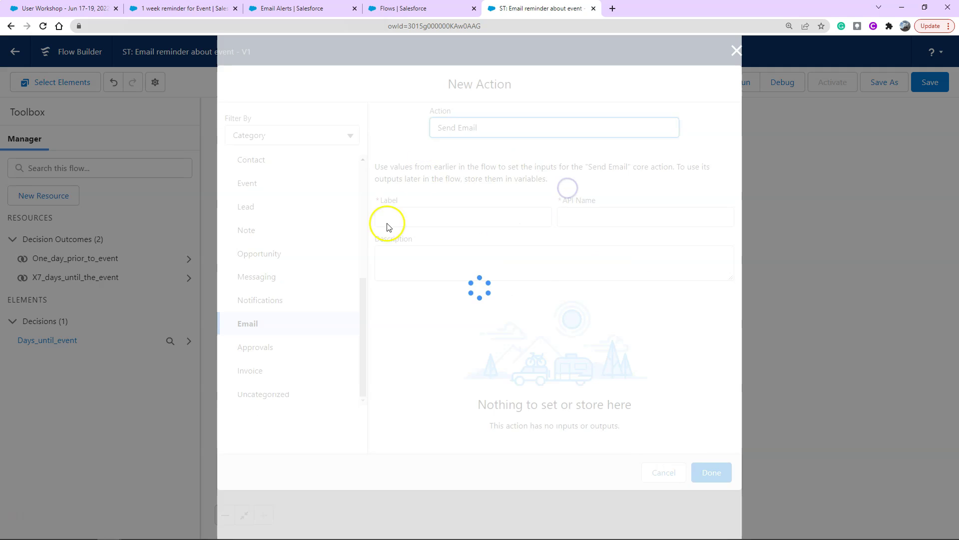
scroll(514, 302, "down", 3)
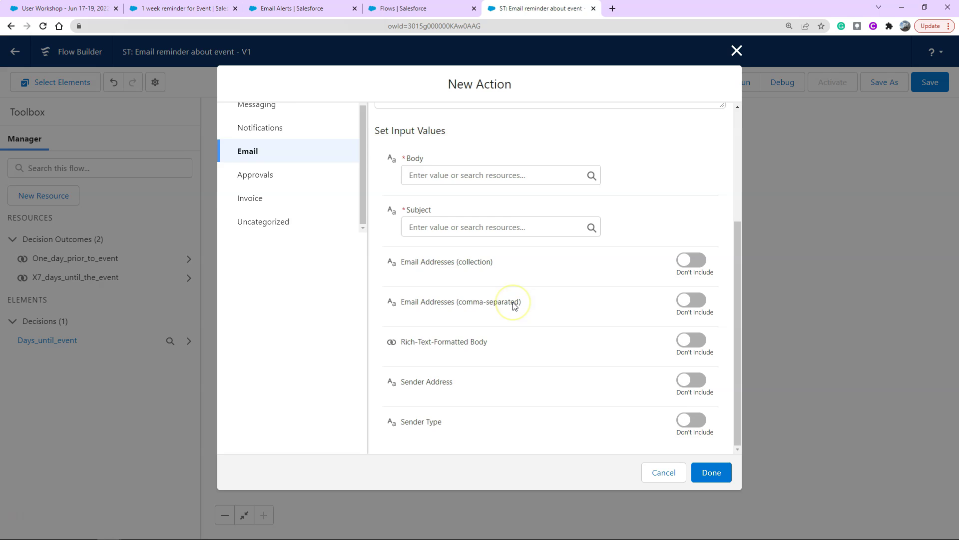
scroll(514, 304, "up", 2)
scroll(514, 306, "up", 2)
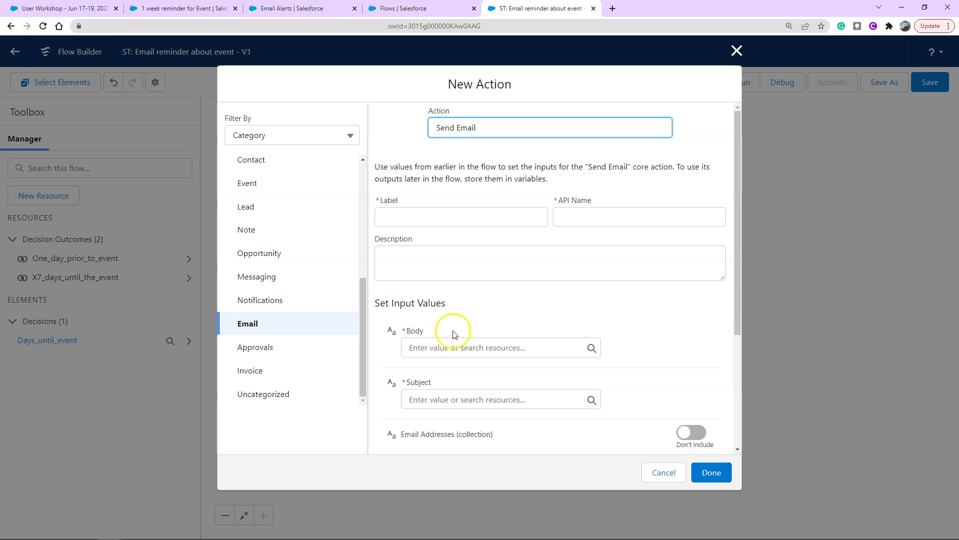
scroll(306, 212, "up", 5)
- Search all actions for "alert" again and choose the One Week Reminder Email alert for the 7-day path
left_click(294, 168)
left_click(528, 147)
type("alert")
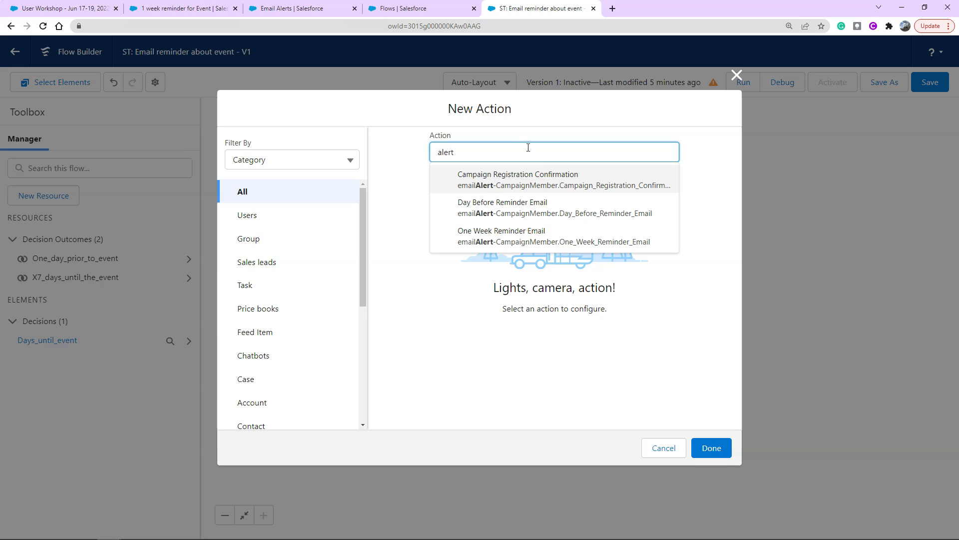
left_click(526, 152)
left_click(551, 239)
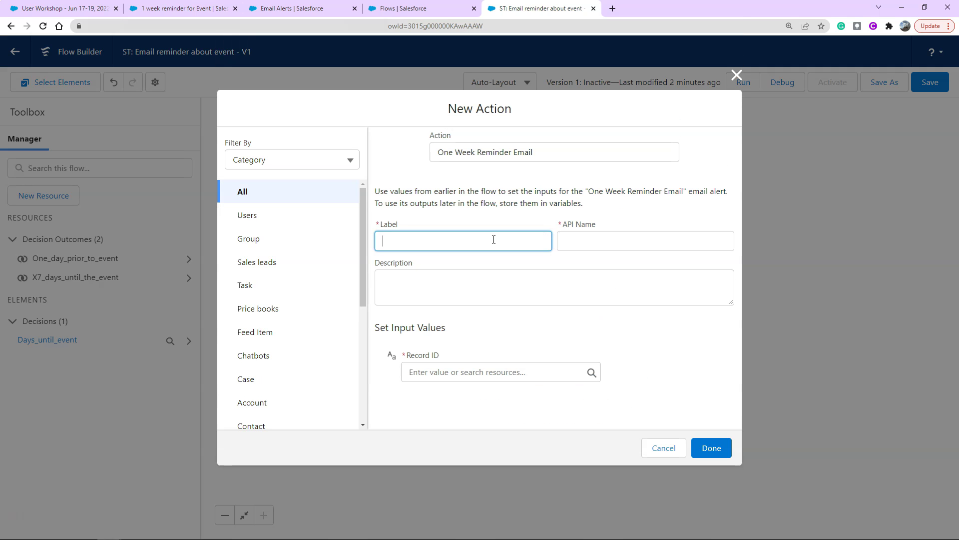
- Label the email alert action "One Week Reminder Email" with the API name One_Week_Reminder_Email
left_click(445, 157)
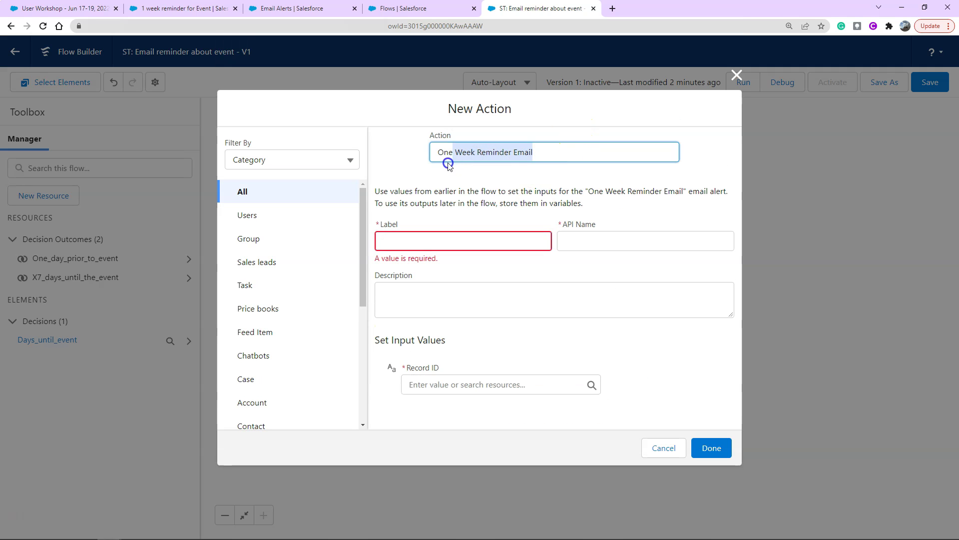
left_click(518, 246)
left_click(522, 209)
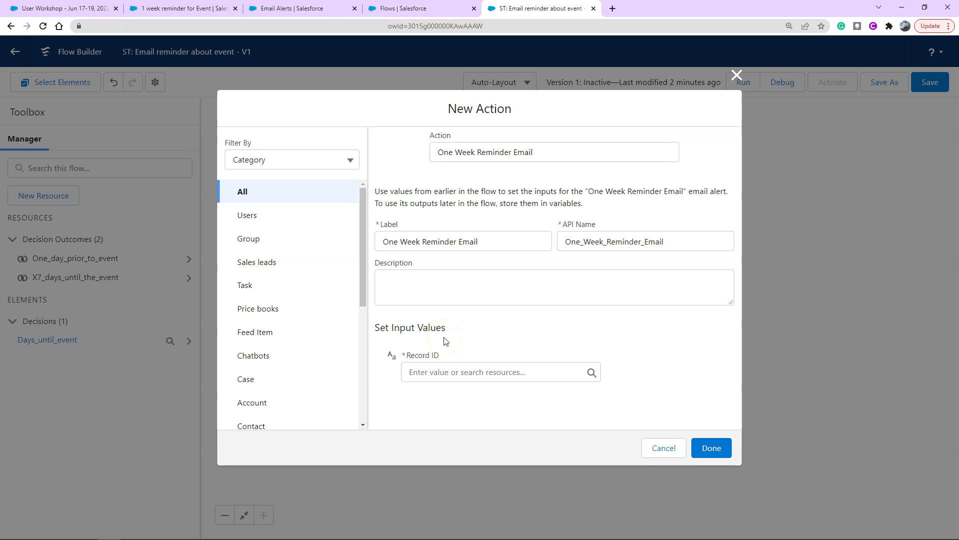
- Set the email alert's Record ID to the $Record Id field (Campaign Member ID) and finish the action
left_click(469, 370)
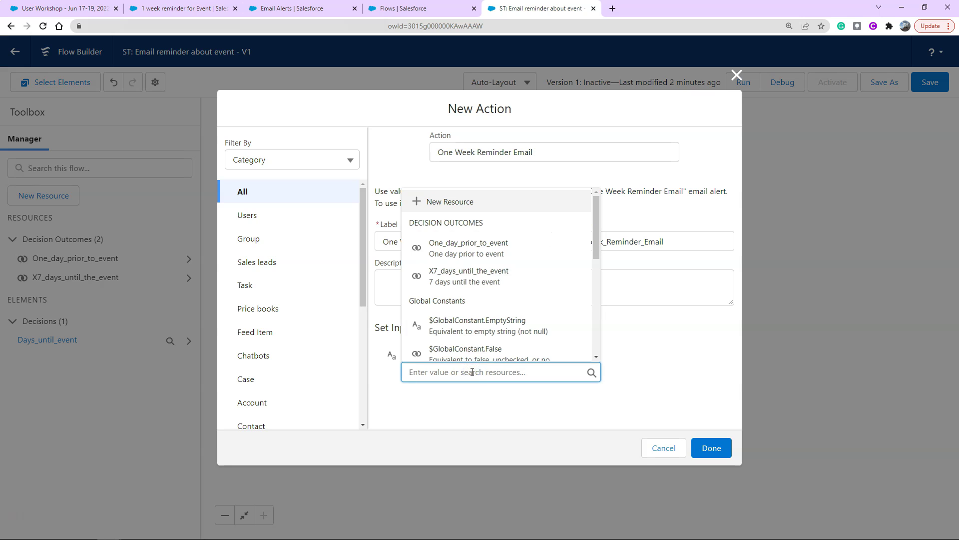
scroll(525, 295, "down", 5)
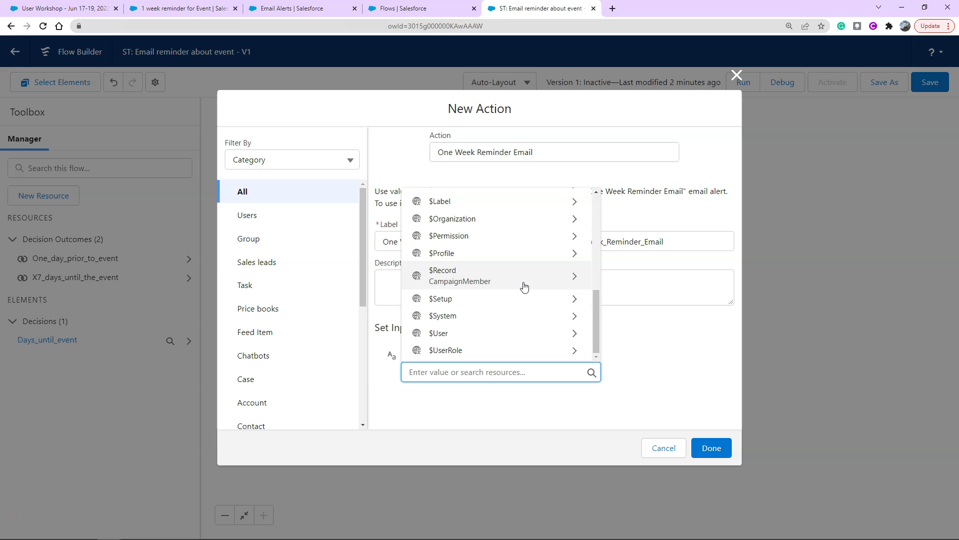
left_click(524, 286)
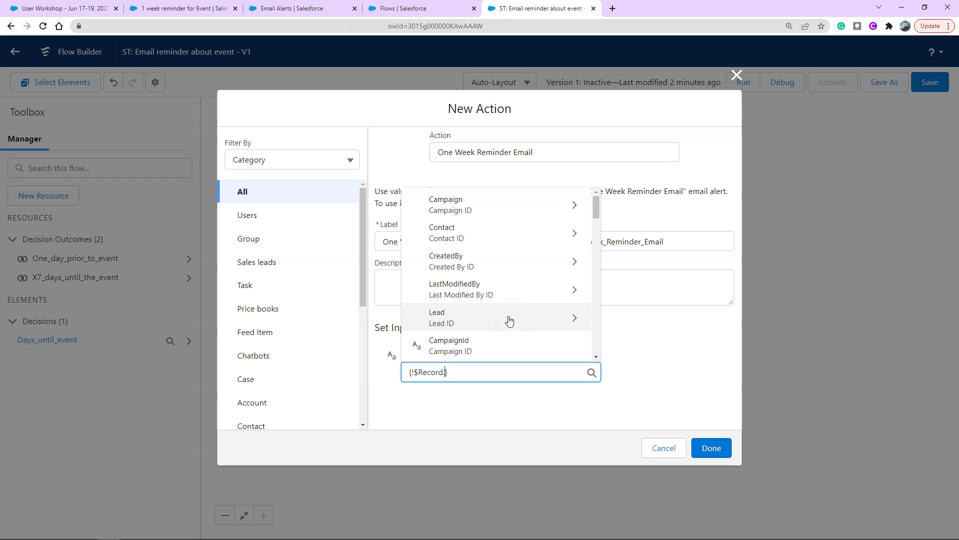
scroll(509, 320, "down", 5)
type("id")
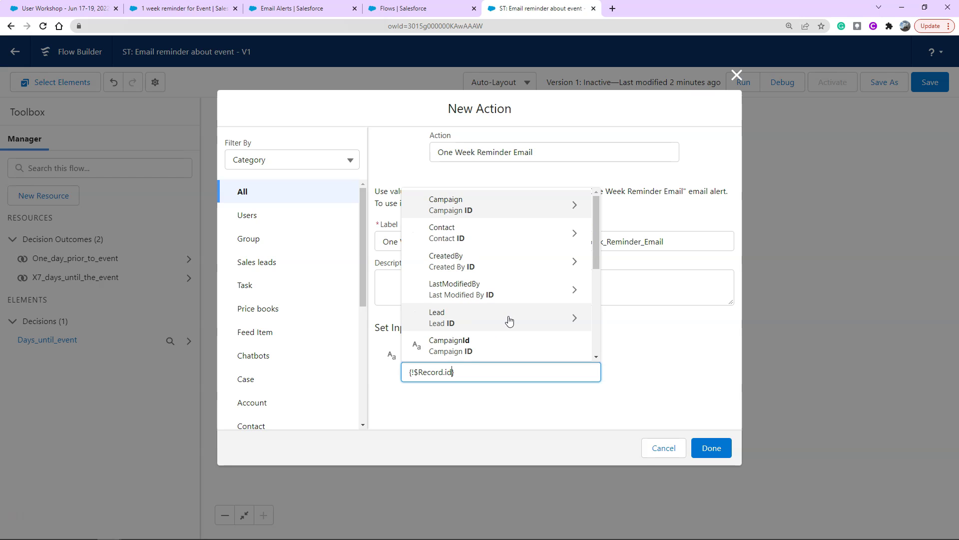
scroll(509, 321, "down", 3)
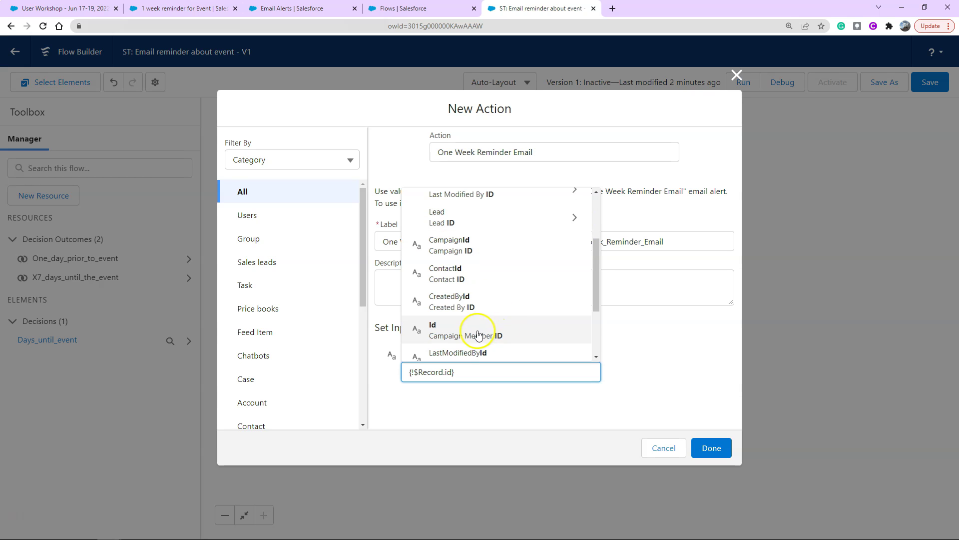
left_click(477, 333)
left_click(712, 448)
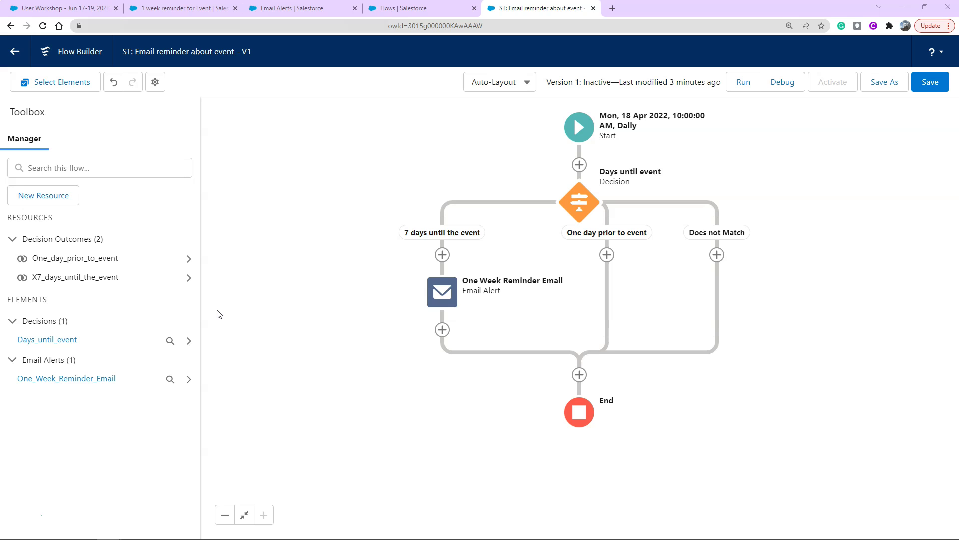
- Add an action after One Week Reminder Email, using New Task from the Task category
left_click(459, 388)
left_click(443, 402)
left_click(442, 330)
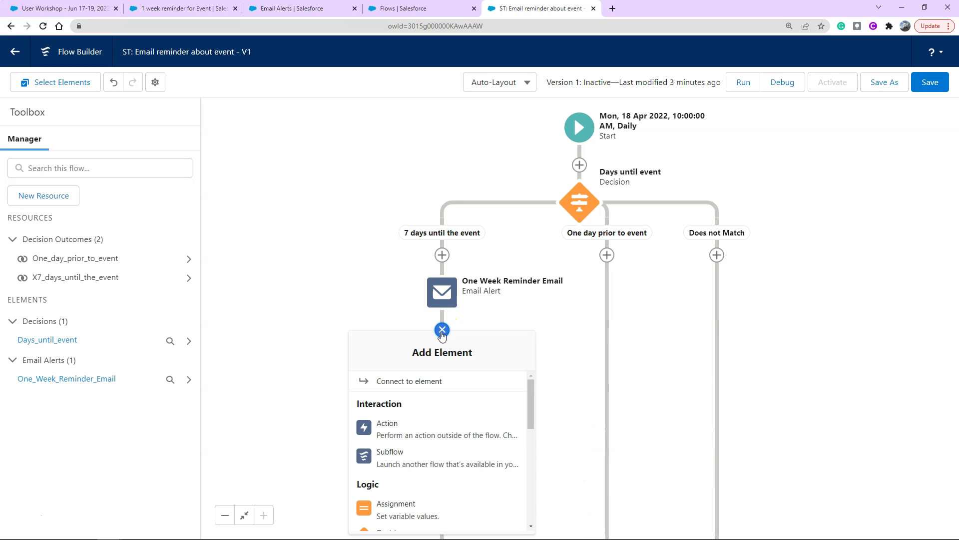
left_click(449, 431)
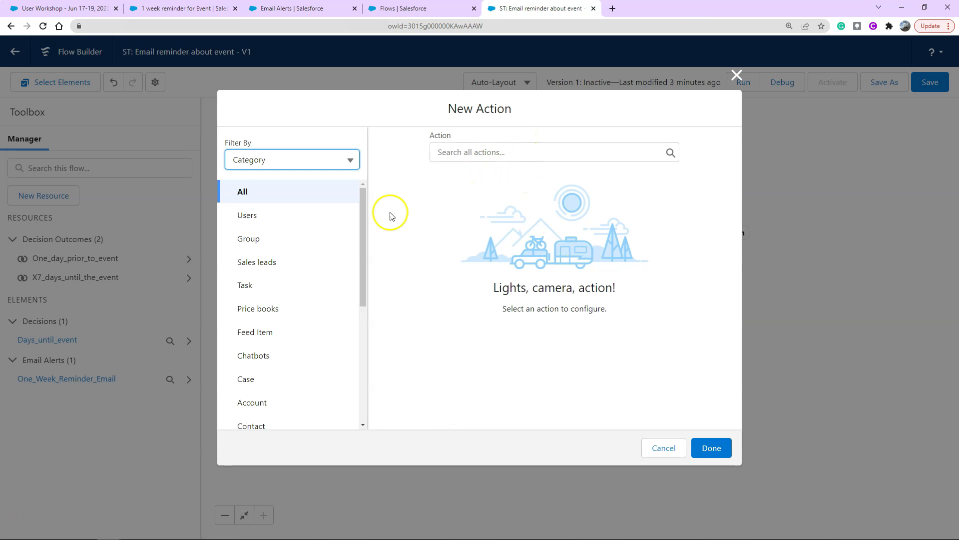
left_click(268, 286)
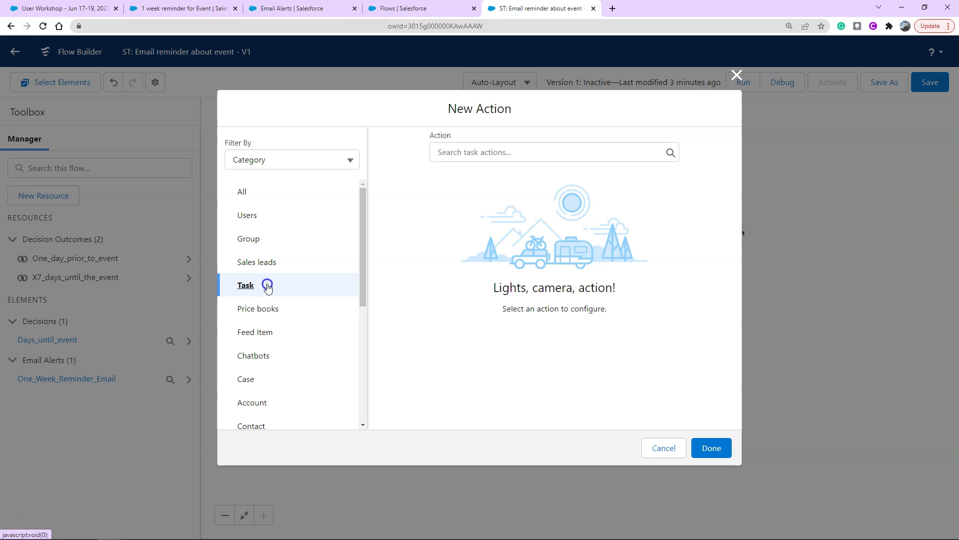
left_click(598, 149)
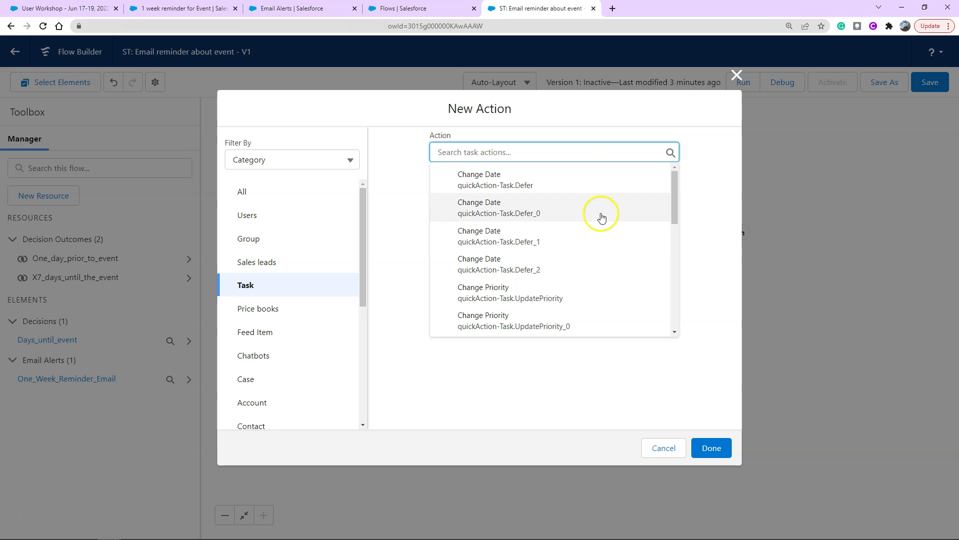
scroll(551, 191, "down", 6)
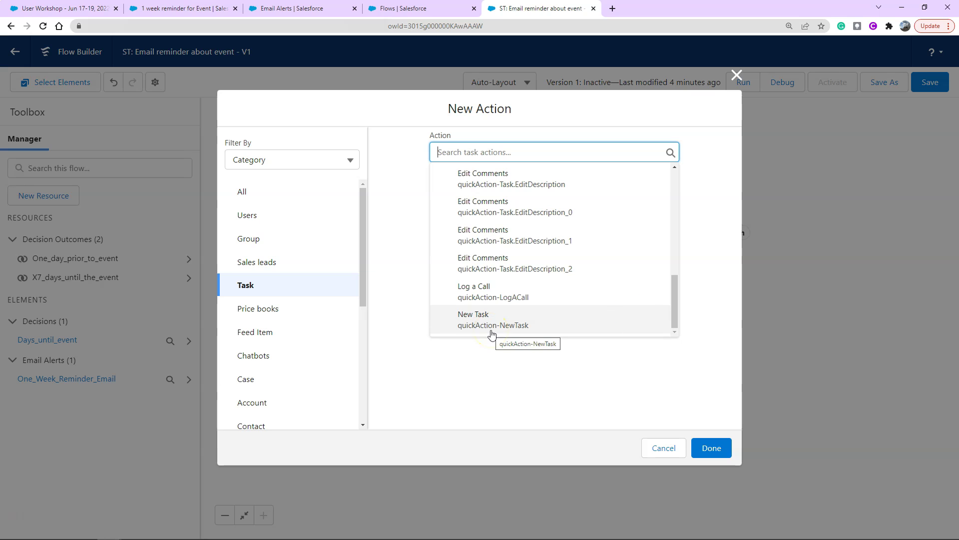
left_click(638, 324)
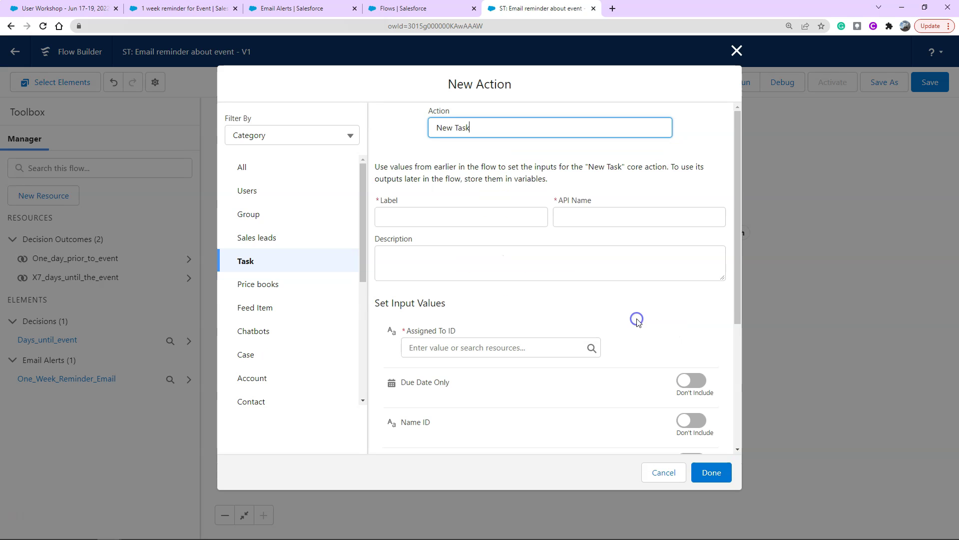
- Label the New Task action "Create a task to record the email was sent" and review its available input values
left_click(470, 218)
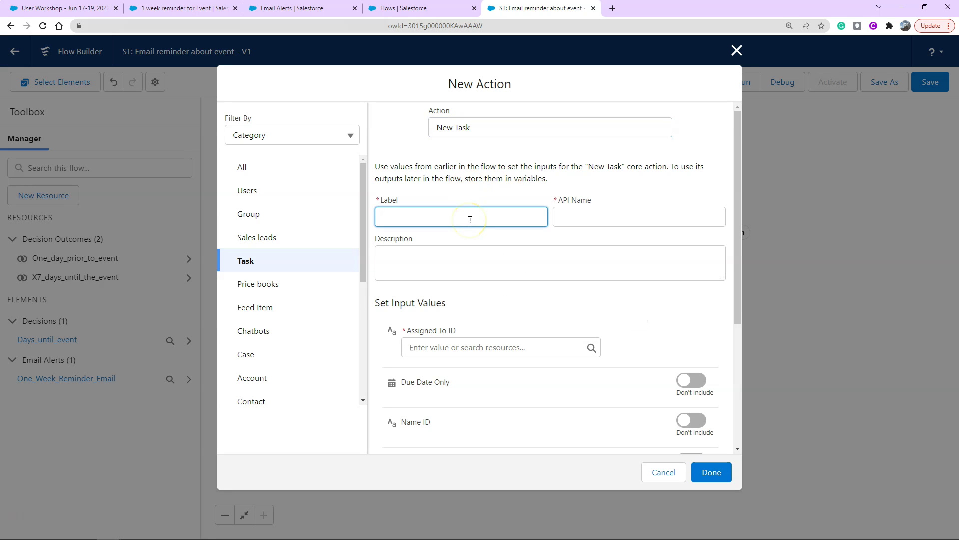
type("Create a task to record the email was sent")
key("Tab")
key("Tab")
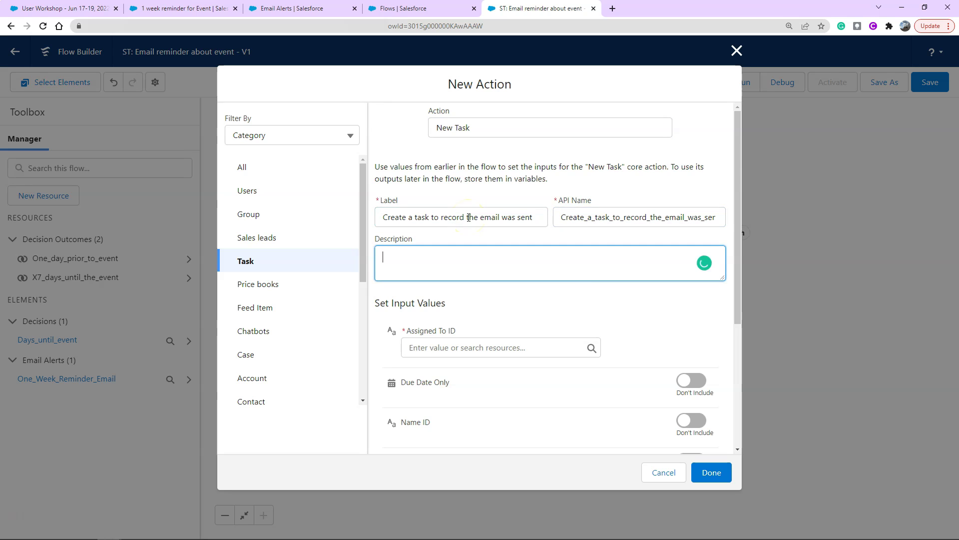
scroll(583, 300, "down", 4)
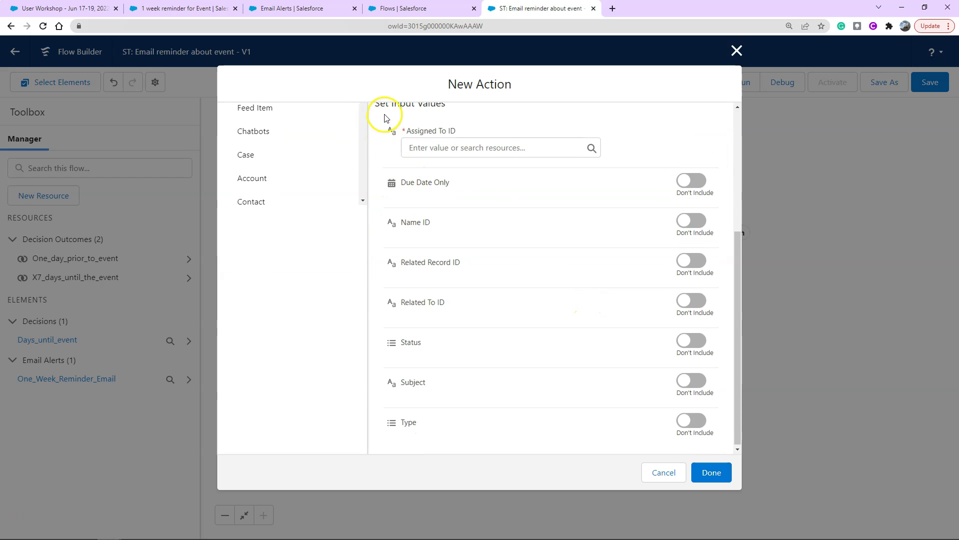
scroll(394, 120, "up", 1)
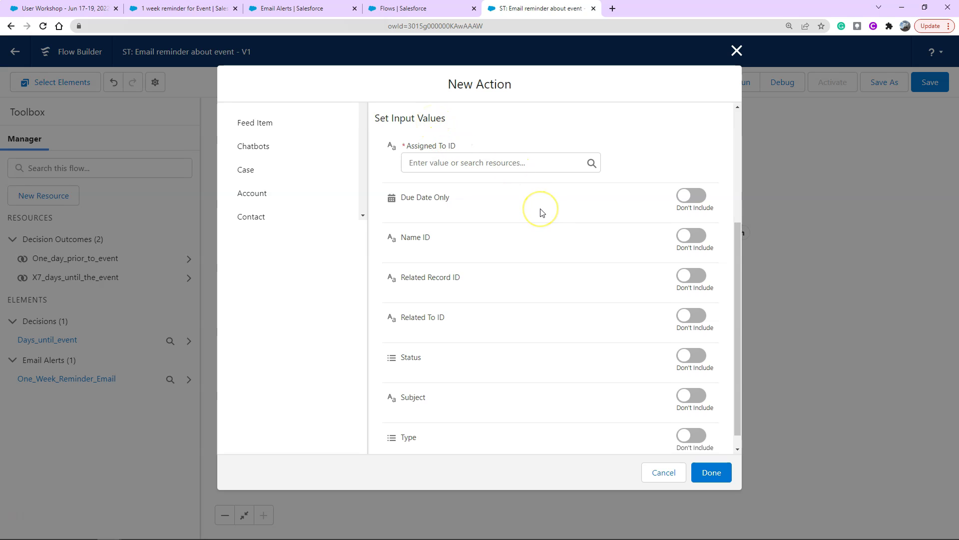
scroll(543, 213, "down", 1)
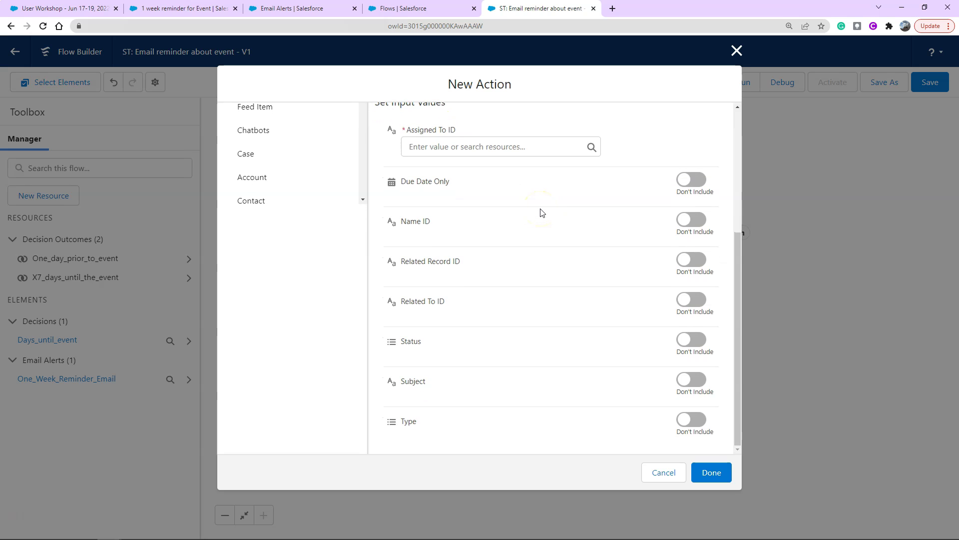
- Set the task's Assigned To ID to the campaign's owner ID, {!$Record.Campaign.OwnerId}
left_click(505, 148)
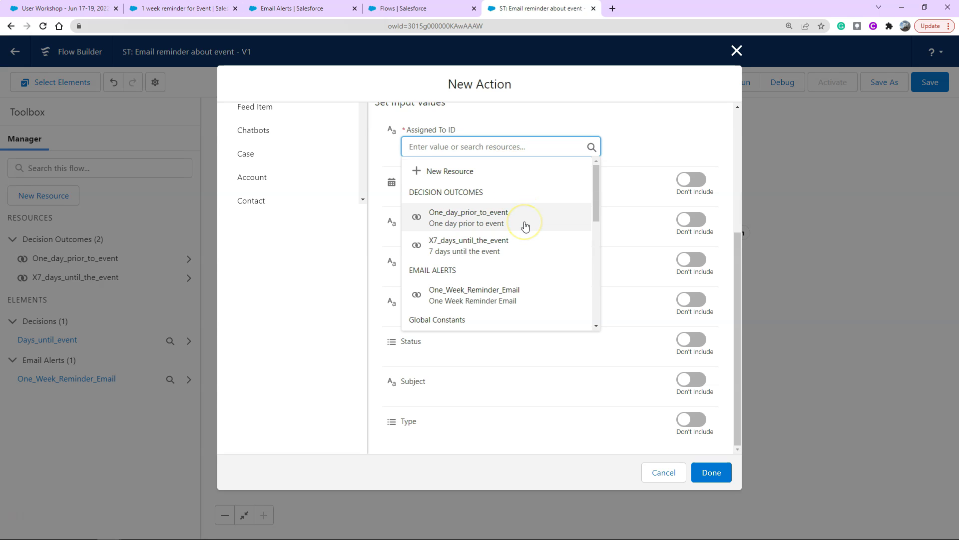
scroll(525, 227, "down", 6)
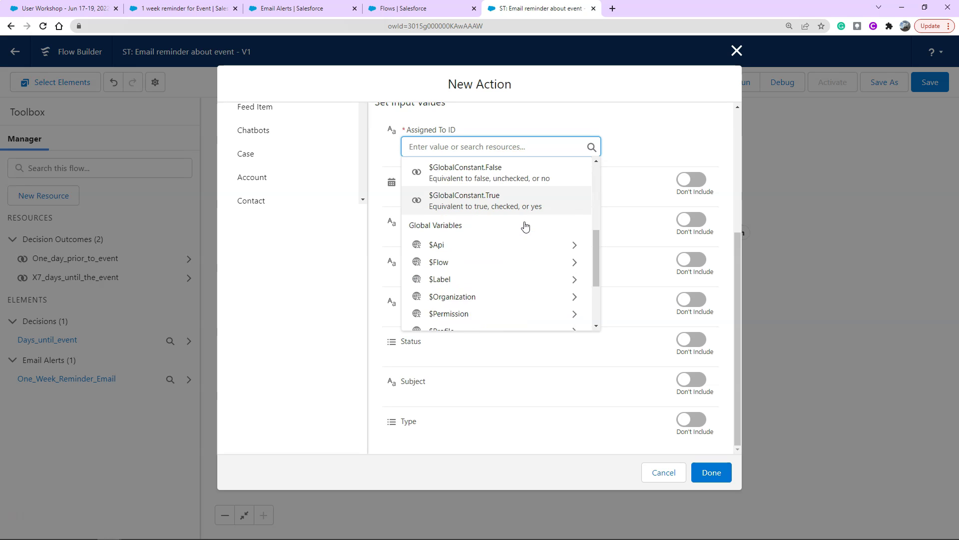
scroll(525, 226, "down", 2)
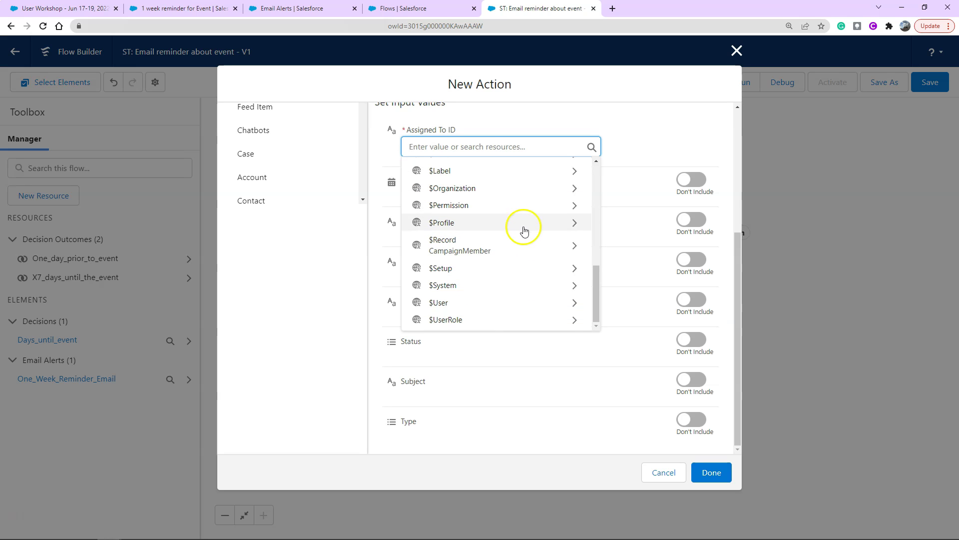
left_click(519, 251)
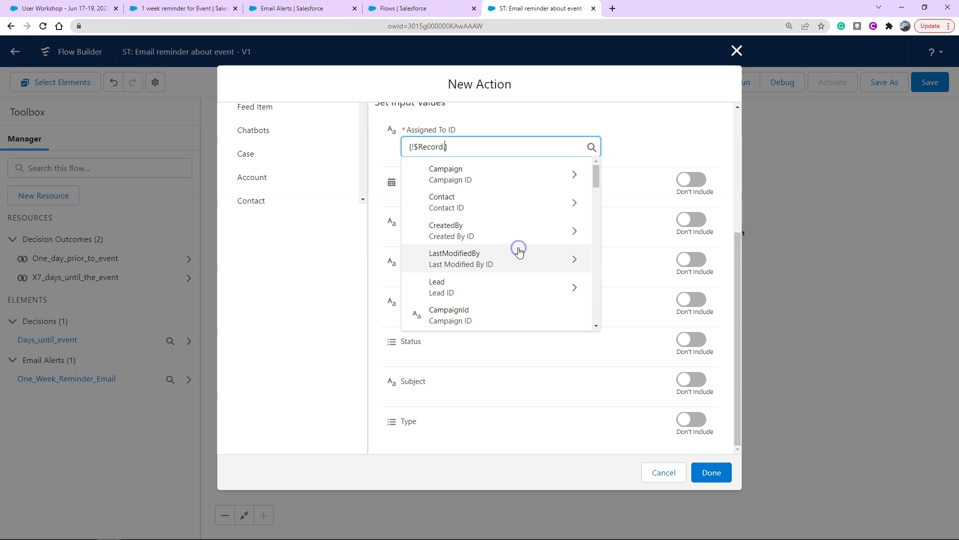
left_click(523, 178)
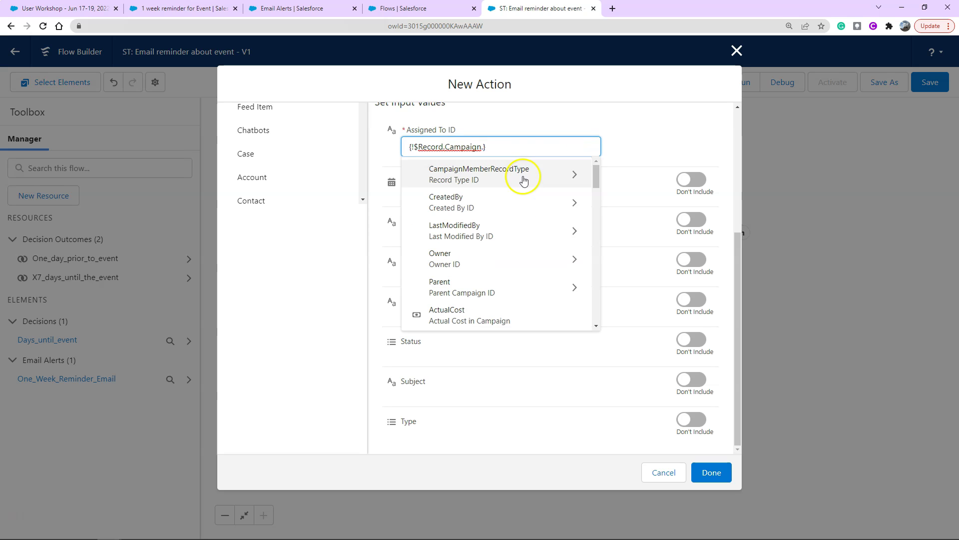
type("id")
scroll(445, 272, "down", 3)
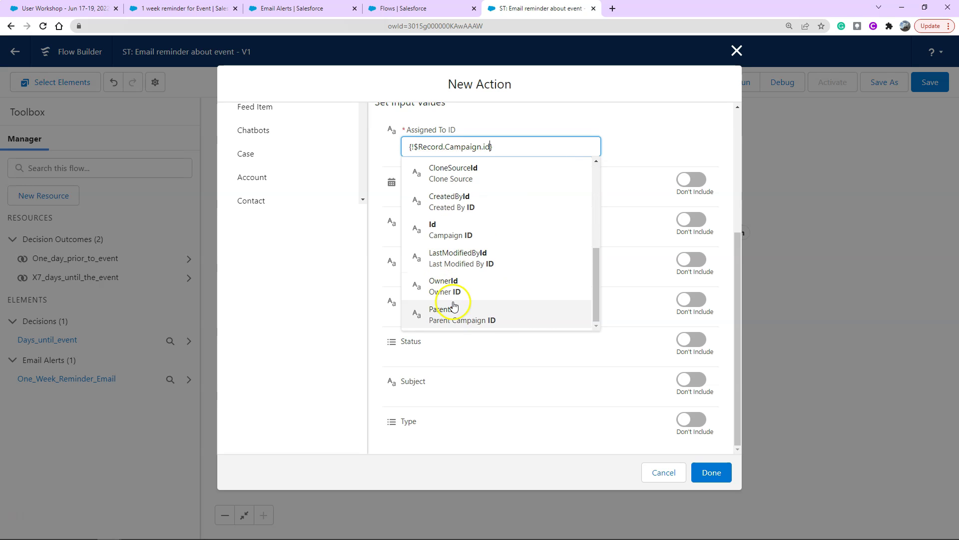
left_click(464, 290)
left_click(622, 145)
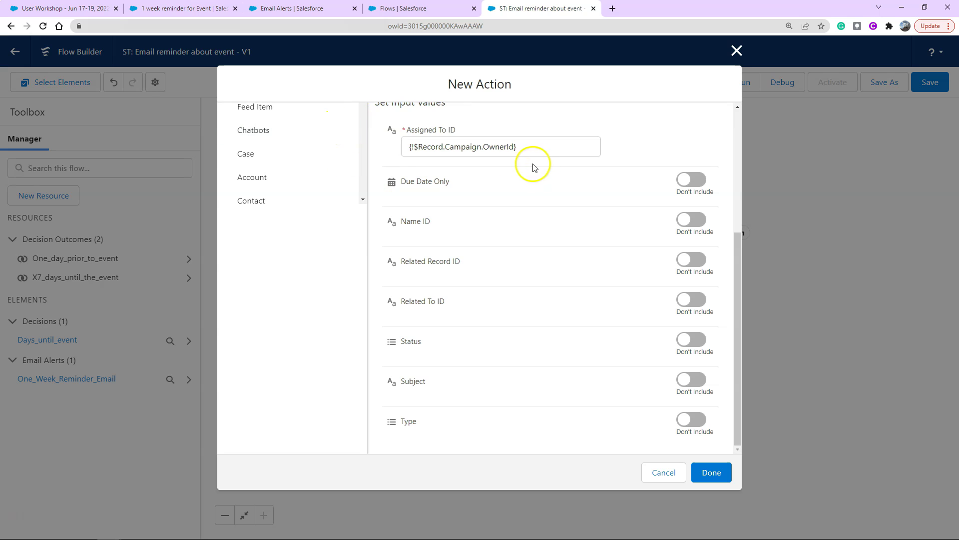
- Include Due Date Only in the task inputs and set it to the flow's current date, {!$Flow.CurrentDate}
left_click(689, 181)
left_click(494, 199)
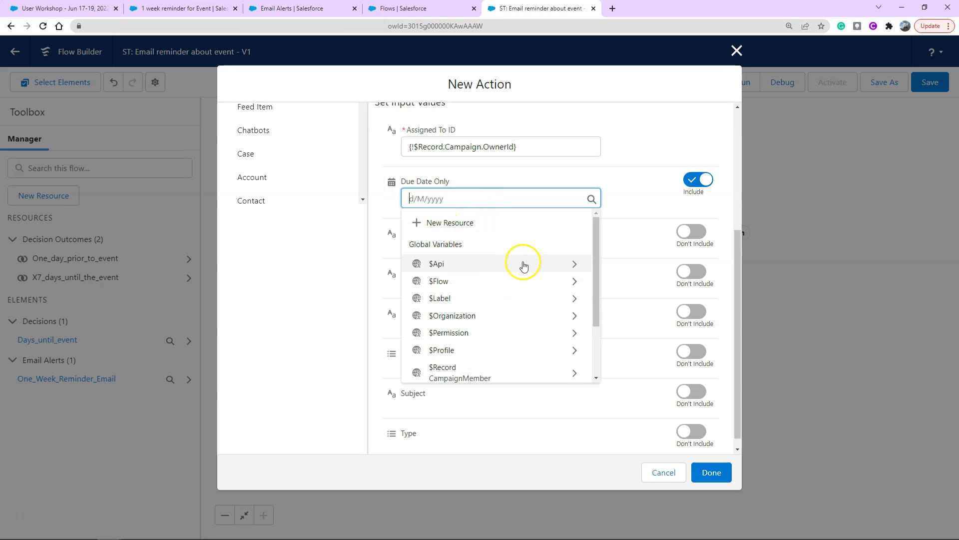
left_click(442, 375)
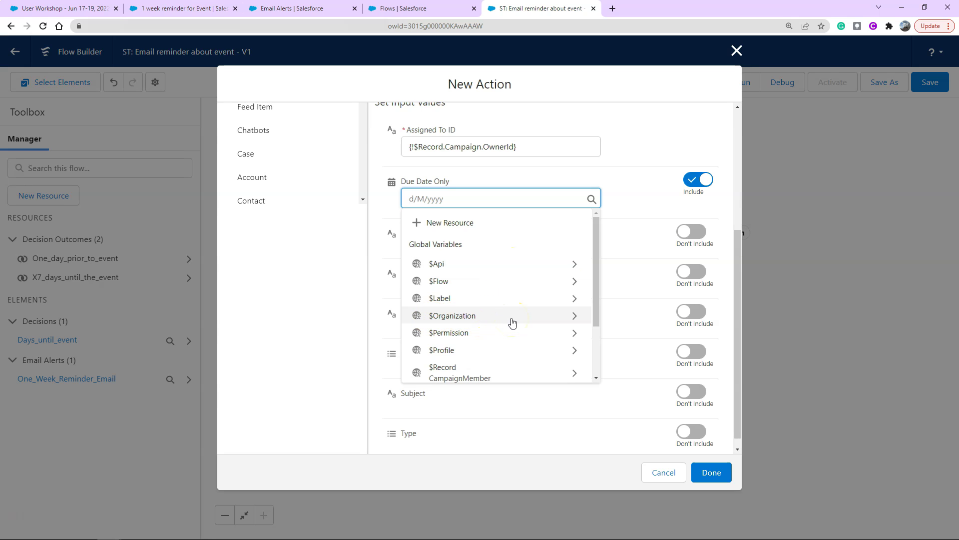
left_click(514, 283)
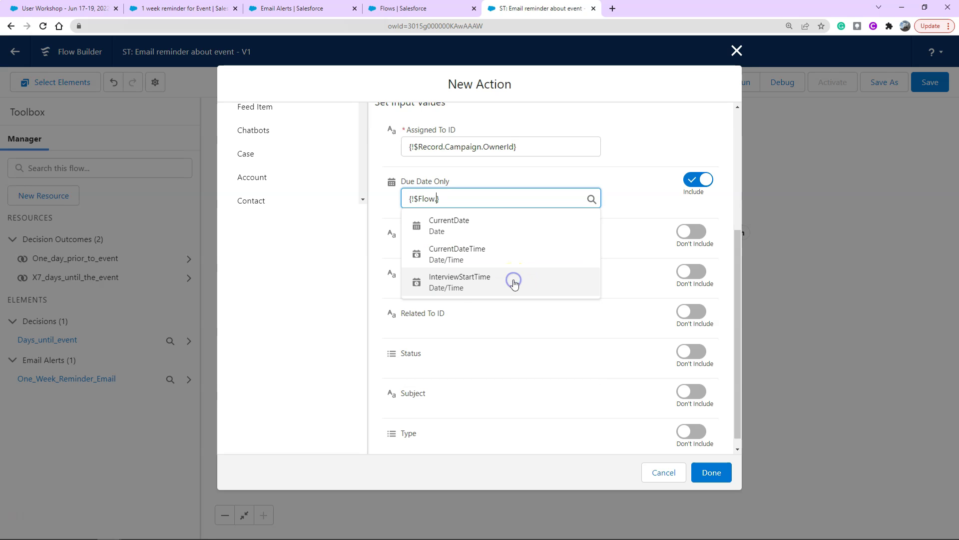
left_click(491, 229)
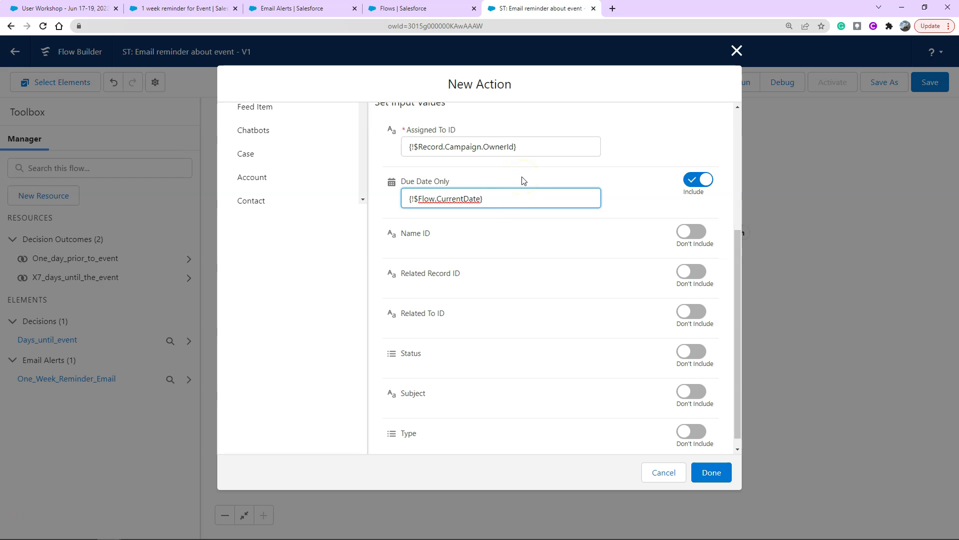
left_click(647, 208)
- Include Name ID in the task inputs and set it to the campaign member's contact ID, {!$Record.Contact.Id}
scroll(648, 210, "down", 1)
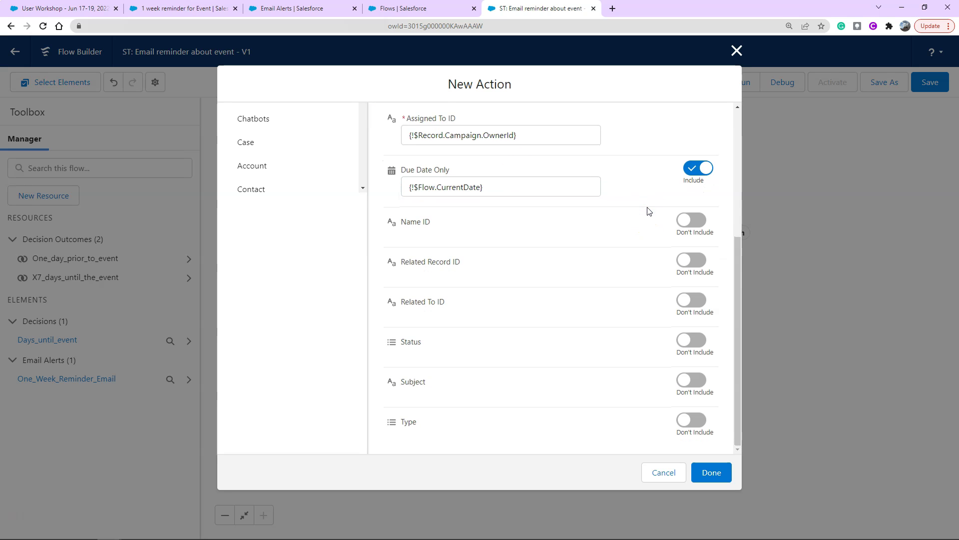
left_click(691, 220)
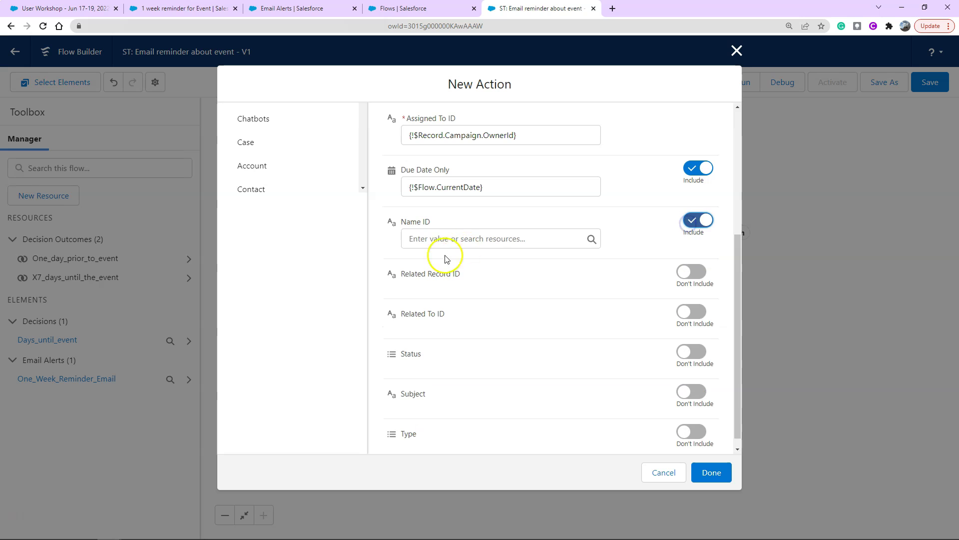
left_click(453, 240)
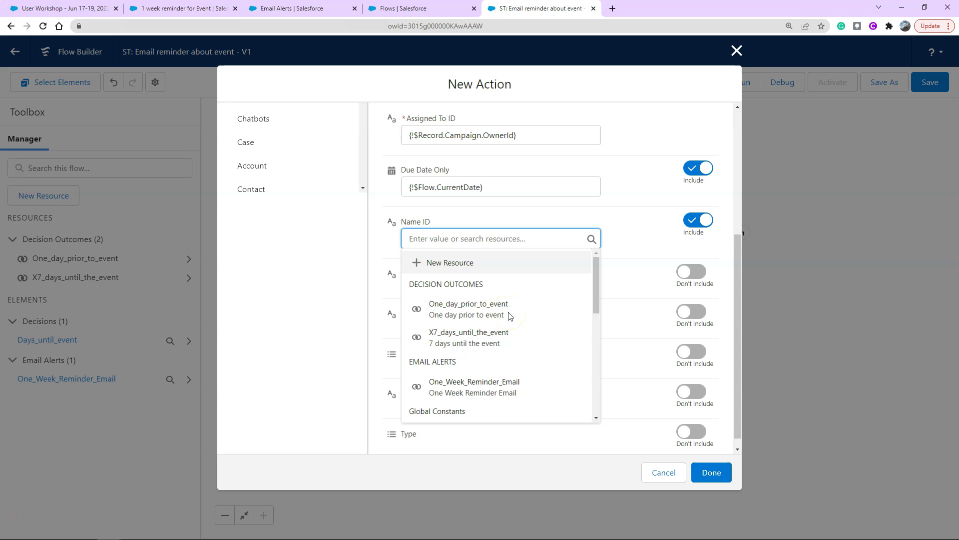
scroll(510, 316, "down", 10)
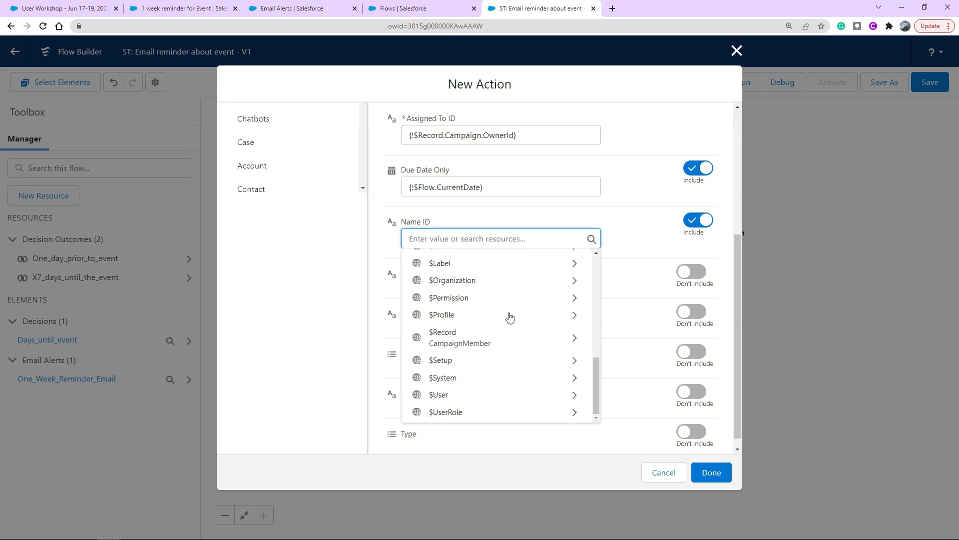
left_click(467, 344)
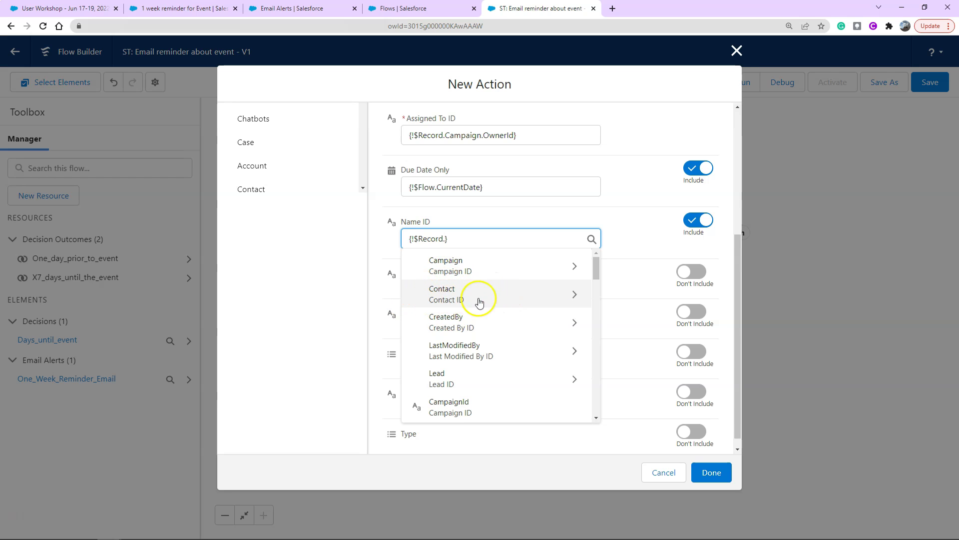
left_click(573, 294)
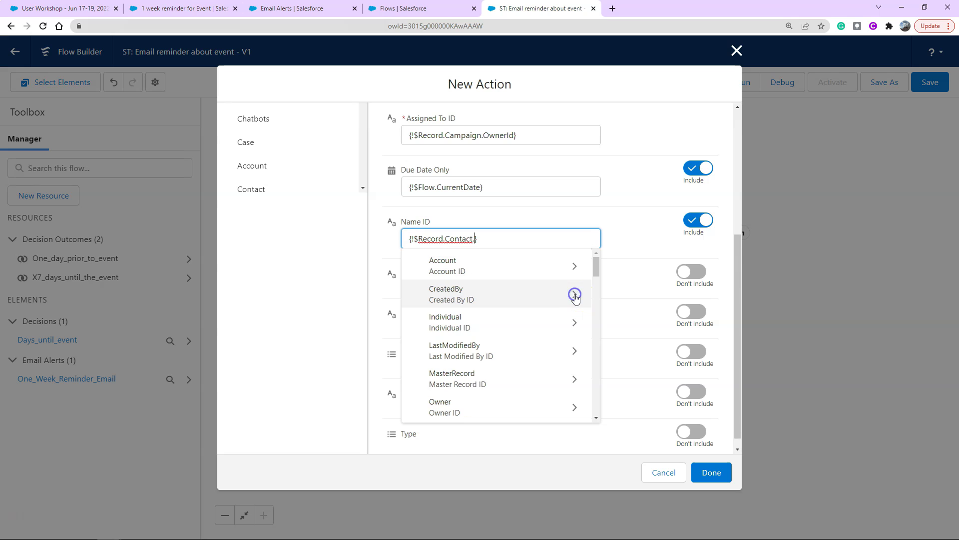
type("id")
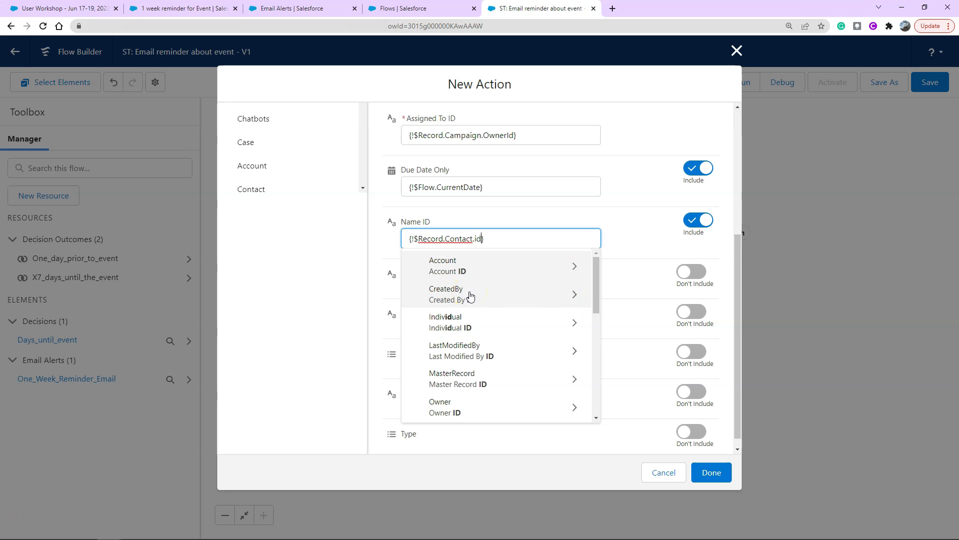
scroll(477, 367, "down", 6)
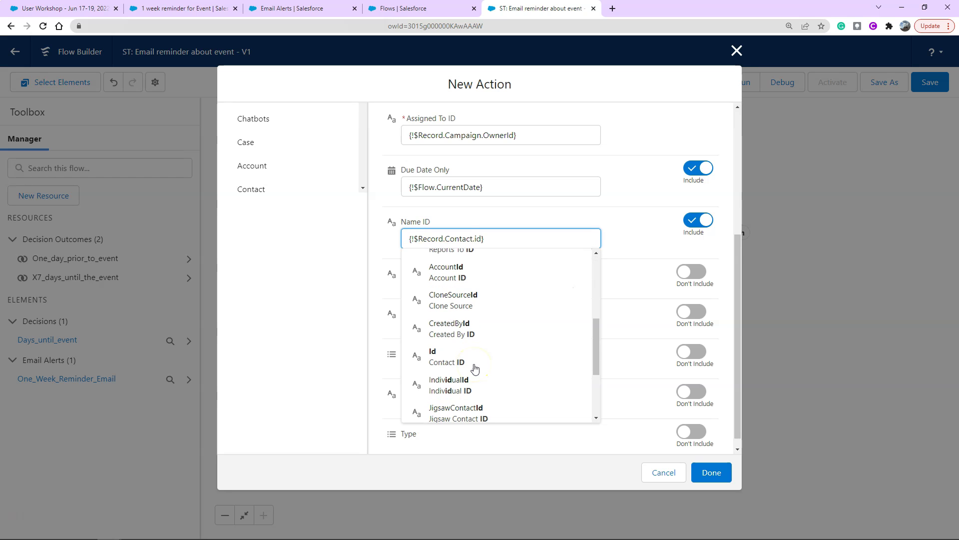
left_click(475, 363)
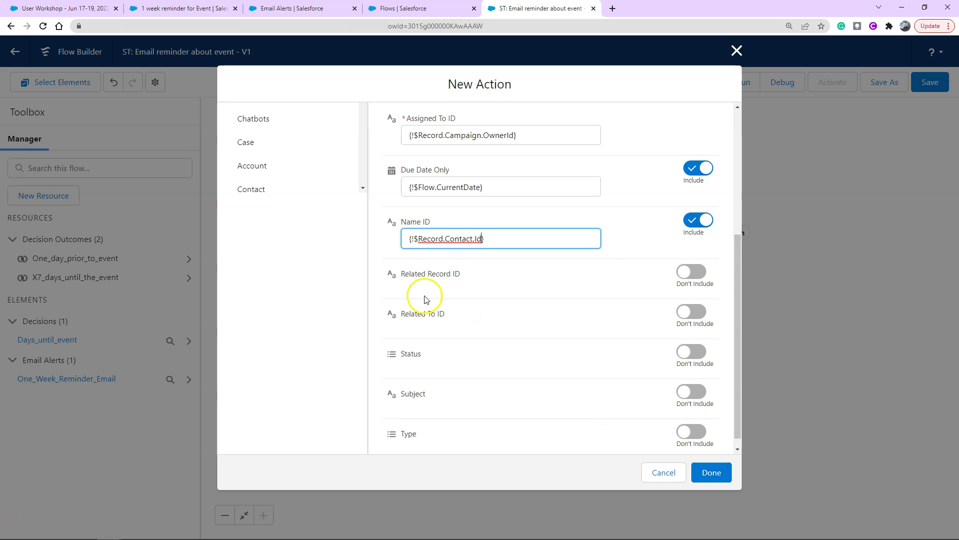
left_click(450, 312)
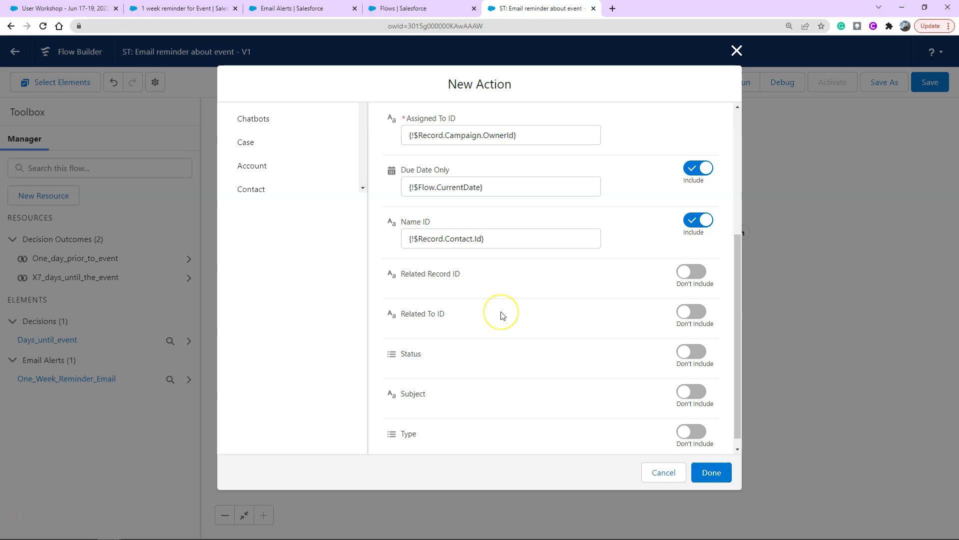
- Include Related To ID in the task inputs and set it to the record's campaign ID, {!$Record.CampaignId}
scroll(501, 315, "down", 1)
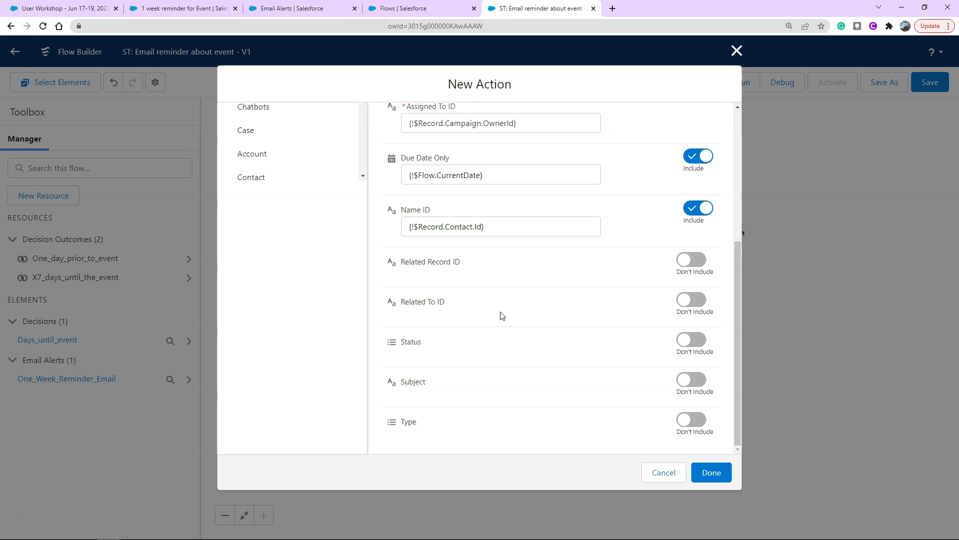
left_click(695, 300)
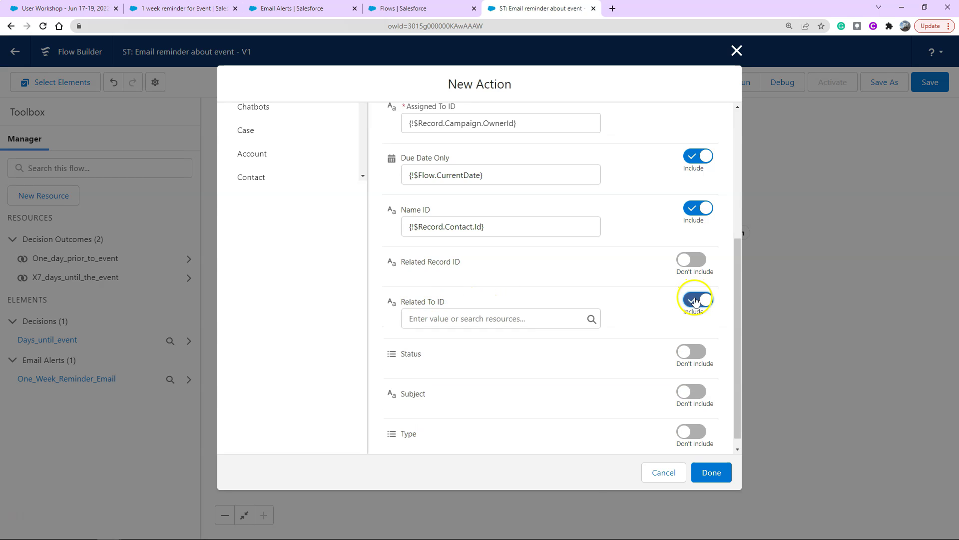
left_click(525, 321)
scroll(544, 367, "down", 10)
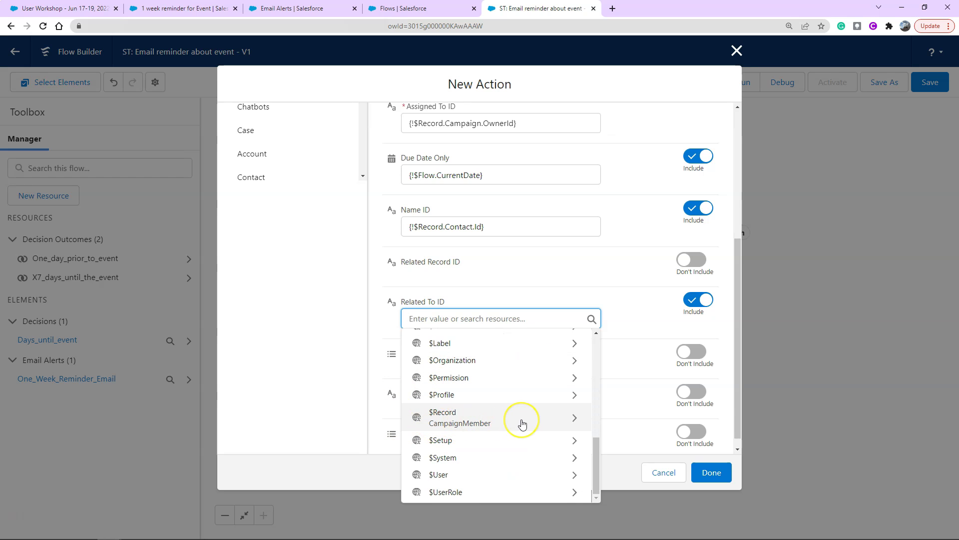
left_click(522, 417)
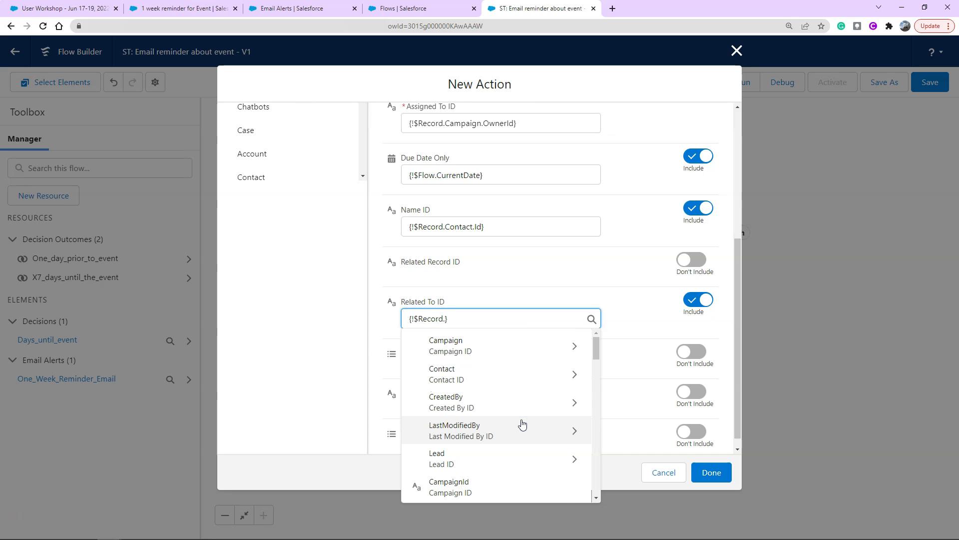
left_click(522, 419)
type("id")
left_click(482, 345)
scroll(482, 347, "down", 3)
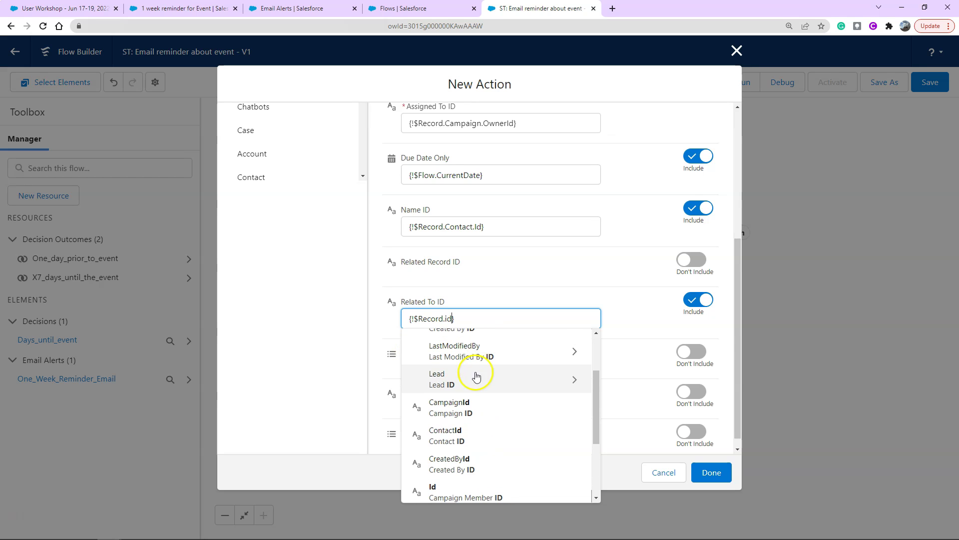
left_click(456, 409)
left_click(487, 336)
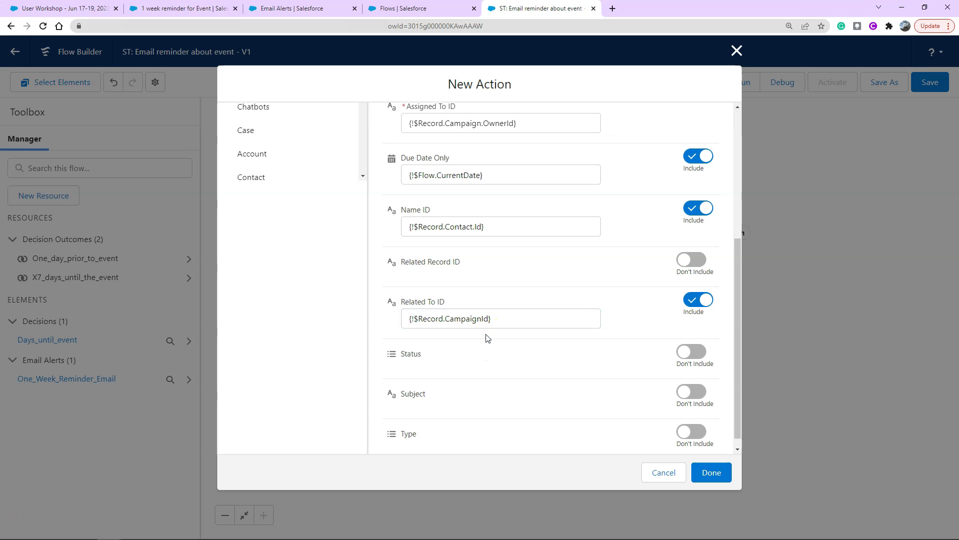
- Include Status in the task inputs and set it to Completed
scroll(487, 339, "down", 1)
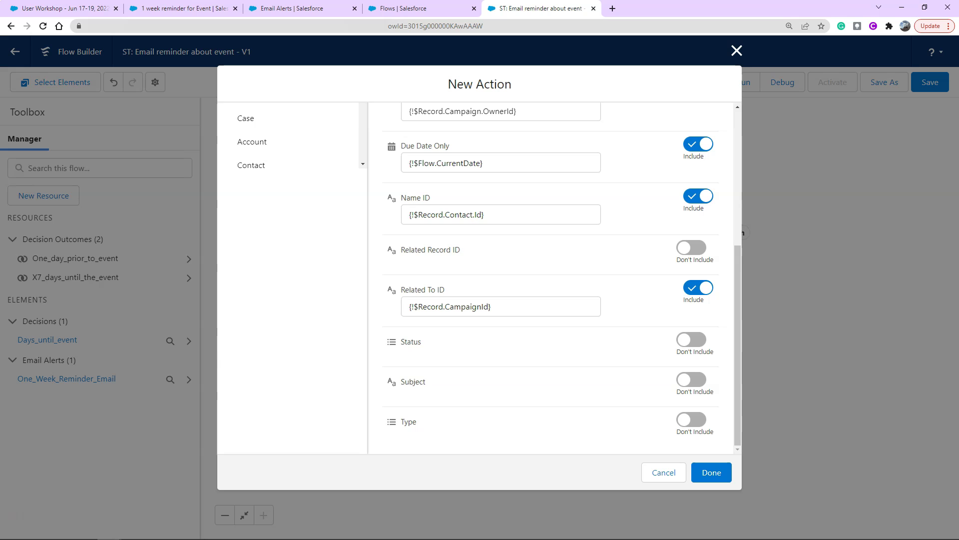
left_click(708, 344)
left_click(455, 359)
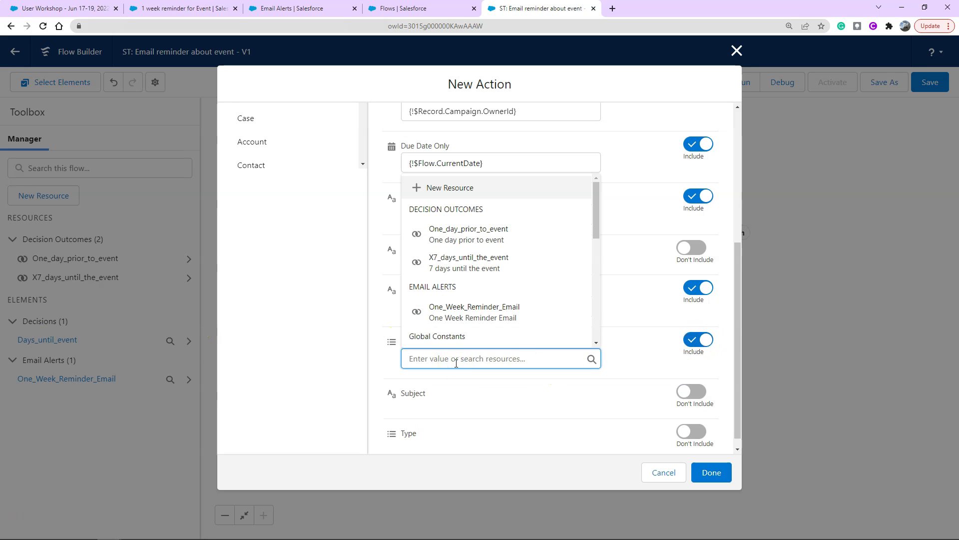
type("Cpmplete")
key("BackSpace")
key("BackSpace")
key("BackSpace")
key("BackSpace")
key("BackSpace")
key("BackSpace")
key("BackSpace")
type("ompleted")
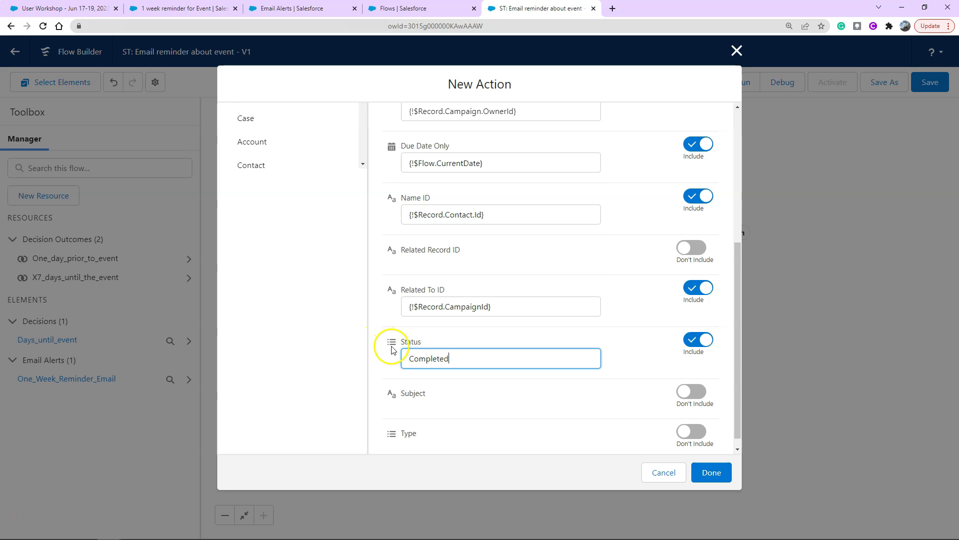
left_click(393, 351)
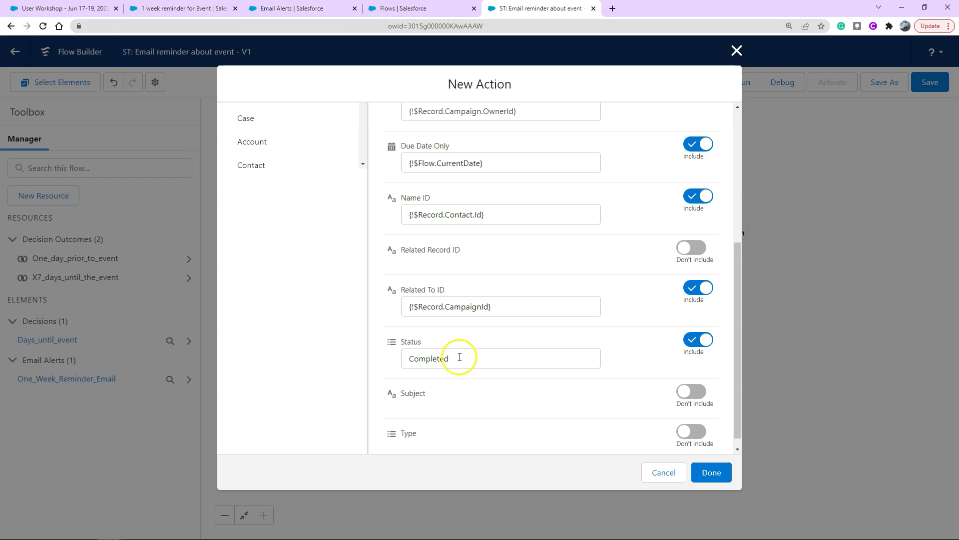
- Include Subject in the task inputs and set it to "Email Sent: One week to go until workshop"
left_click(699, 390)
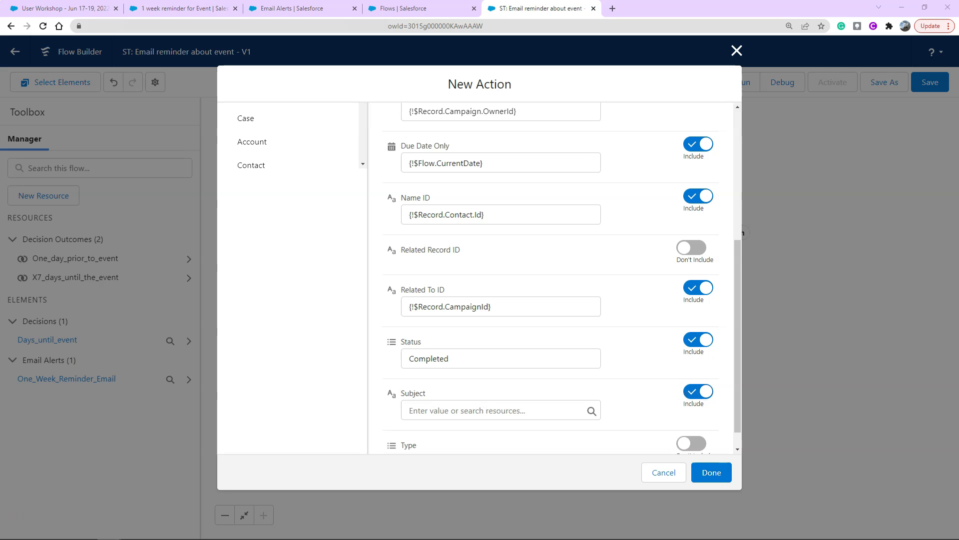
left_click(457, 409)
type("Email Sent: One week to go until workshop")
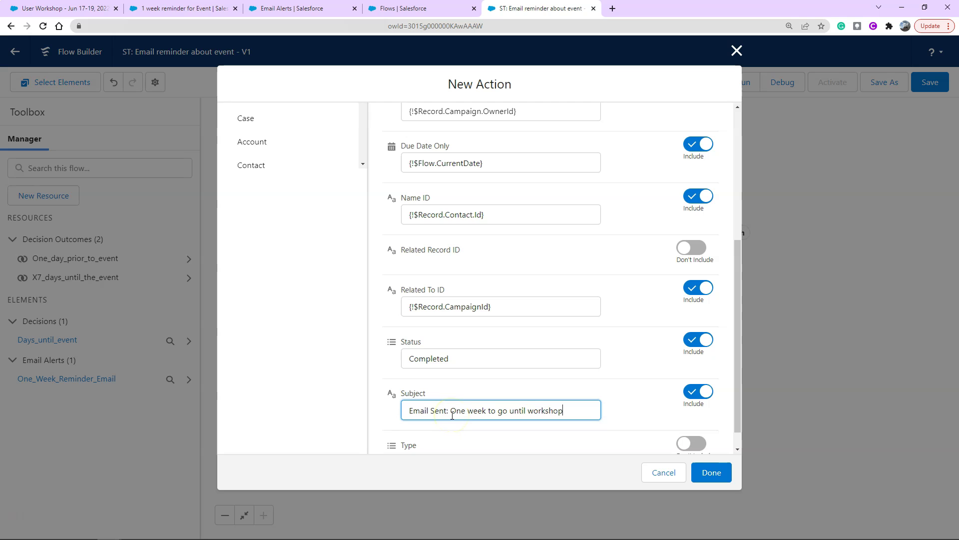
left_click(580, 412)
- Include Type in the task inputs and set it to Email
scroll(580, 412, "down", 1)
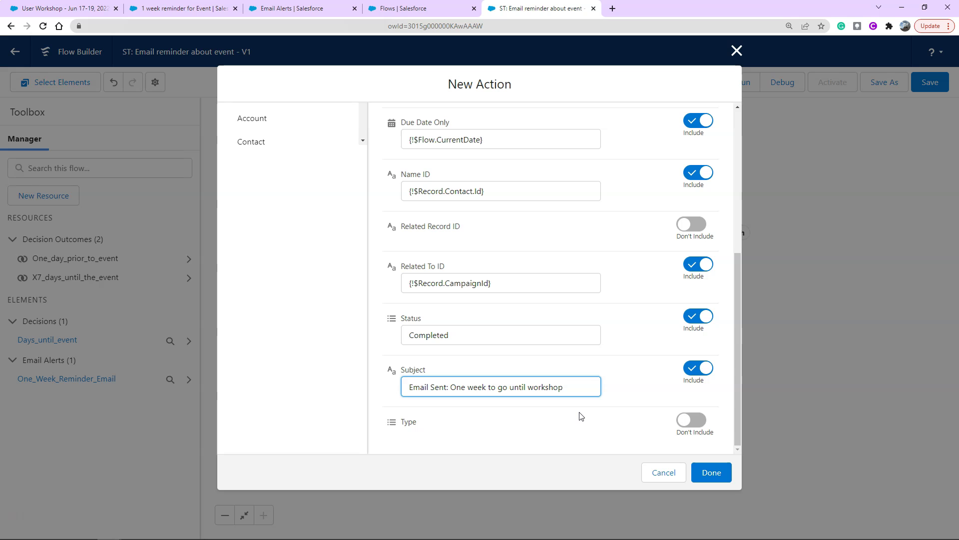
left_click(682, 419)
left_click(550, 438)
type("Email")
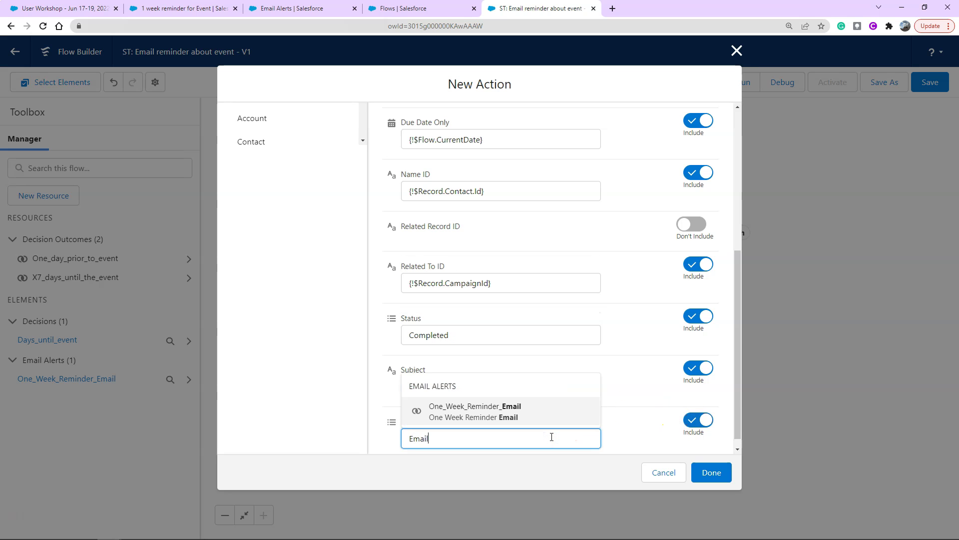
- Finish the new task action on the 7 days until the event path and save the flow
left_click(376, 451)
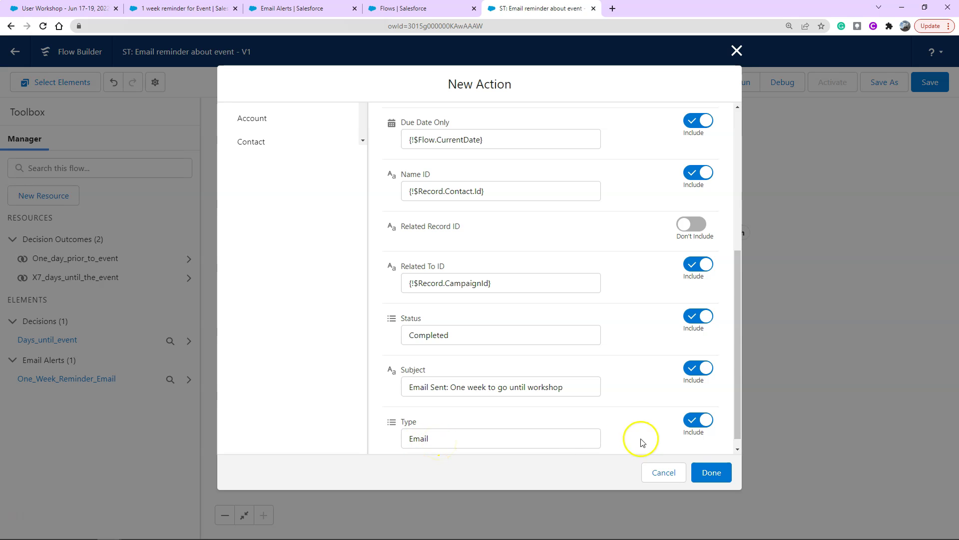
left_click(712, 473)
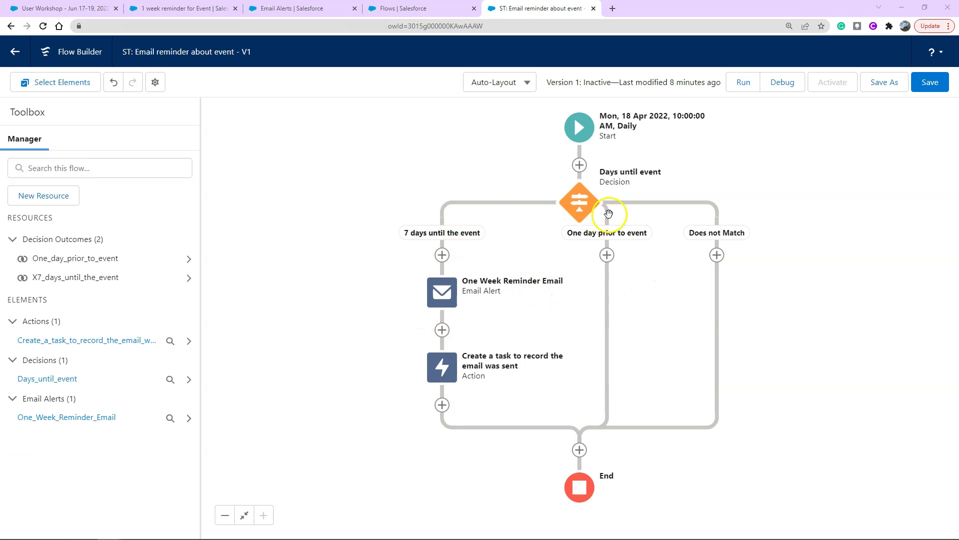
left_click(930, 82)
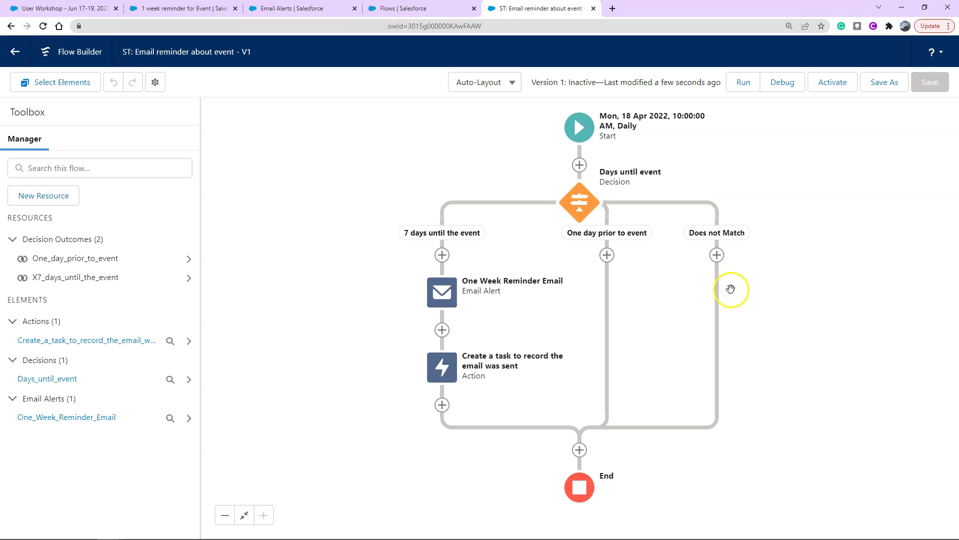
- Run the saved flow in debug without rollback mode
left_click(782, 91)
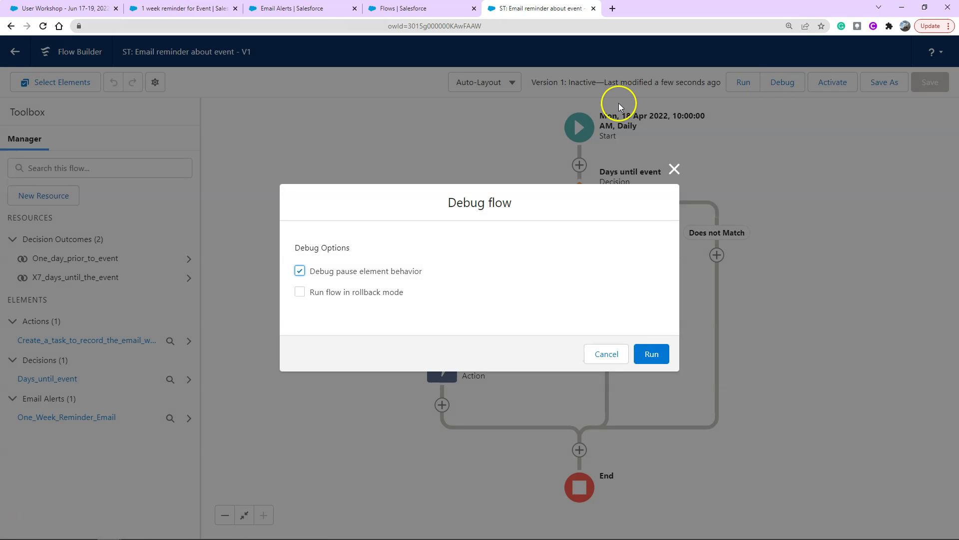
left_click(371, 278)
left_click(657, 357)
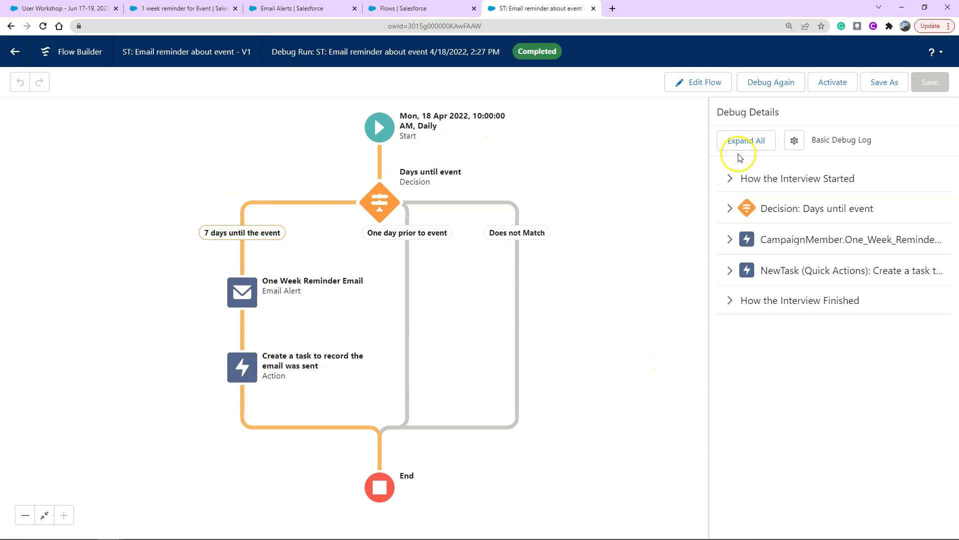
- Expand all debug details and review the decision outcome, email alert and new task inputs
left_click(746, 141)
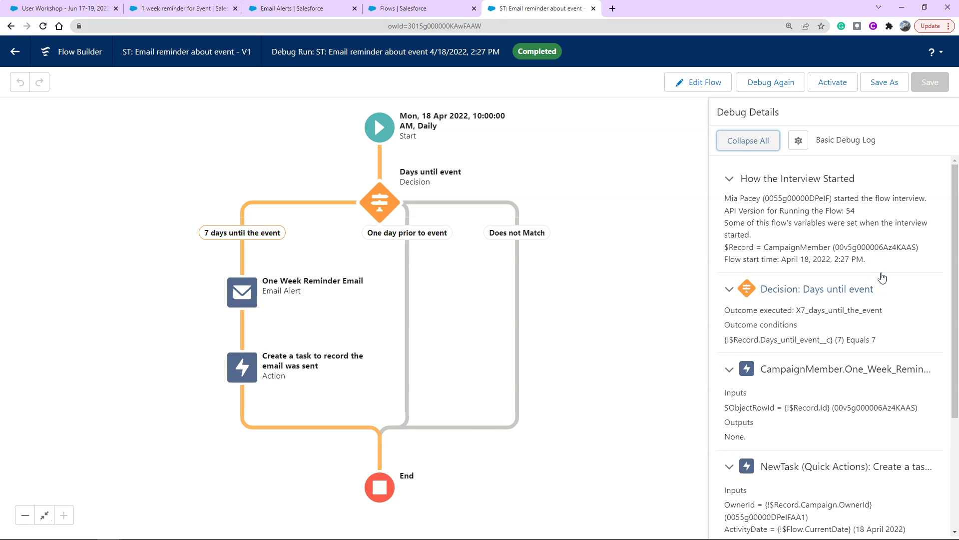
scroll(822, 275, "down", 2)
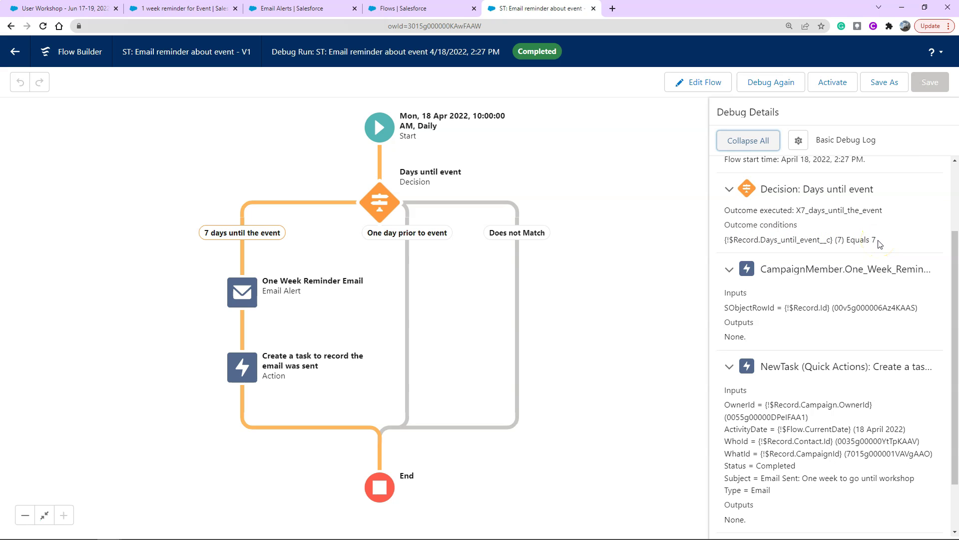
scroll(880, 244, "down", 2)
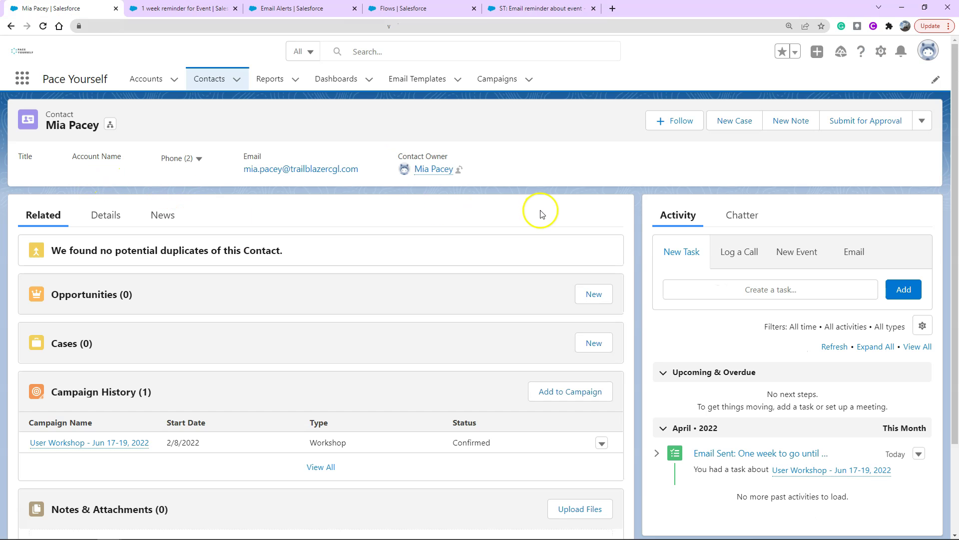
- Check the logged email task in the contact's activity timeline and on the related User Workshop - Jun 17-19, 2022 campaign
scroll(543, 213, "down", 2)
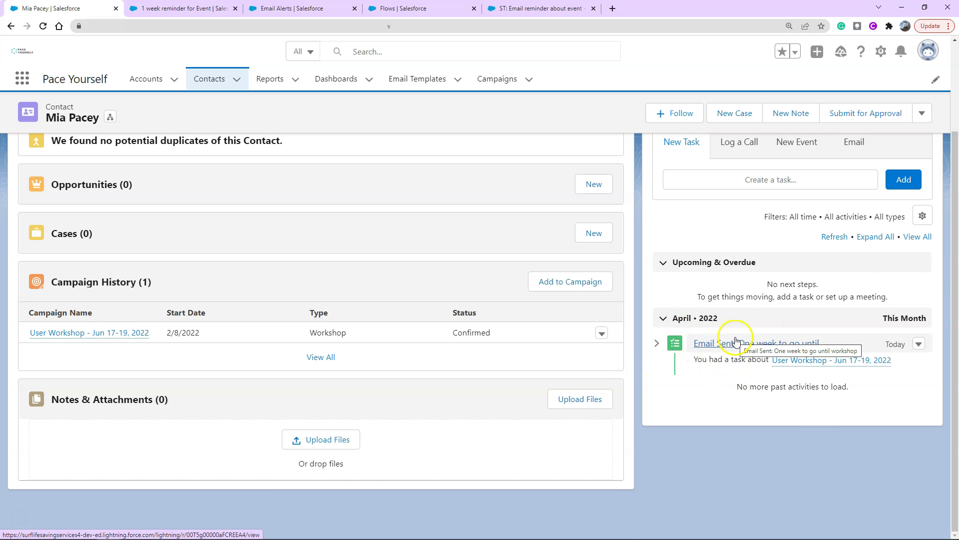
scroll(678, 253, "up", 2)
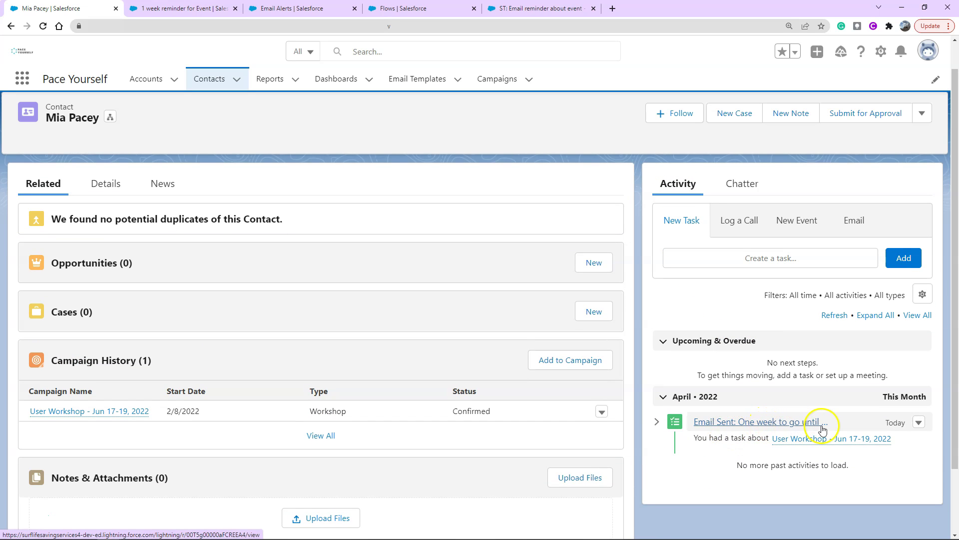
mouse_move(806, 444)
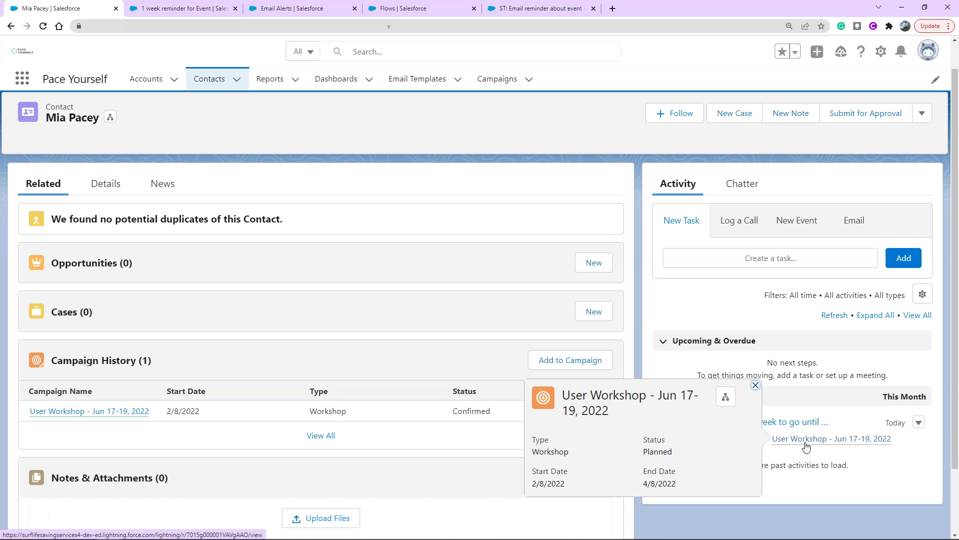
left_click(805, 442)
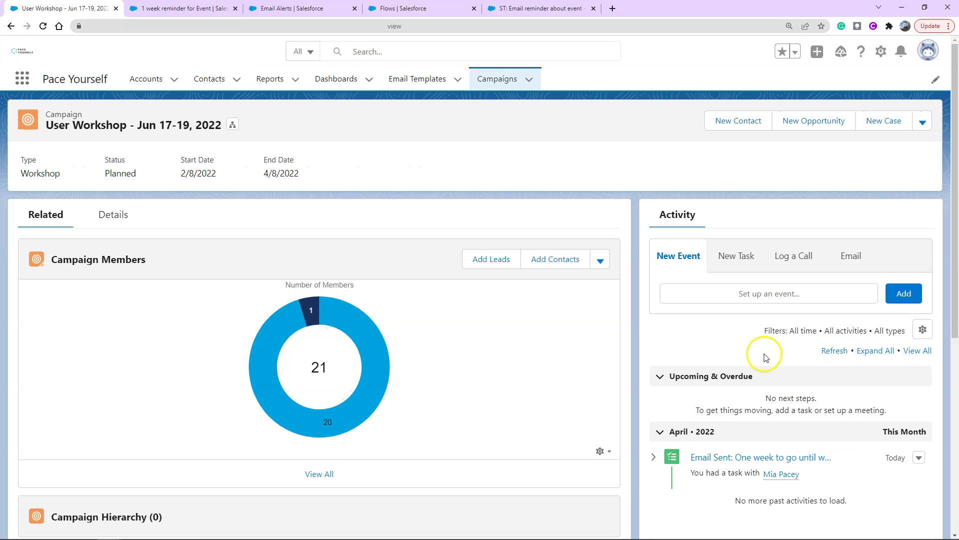
scroll(645, 359, "down", 3)
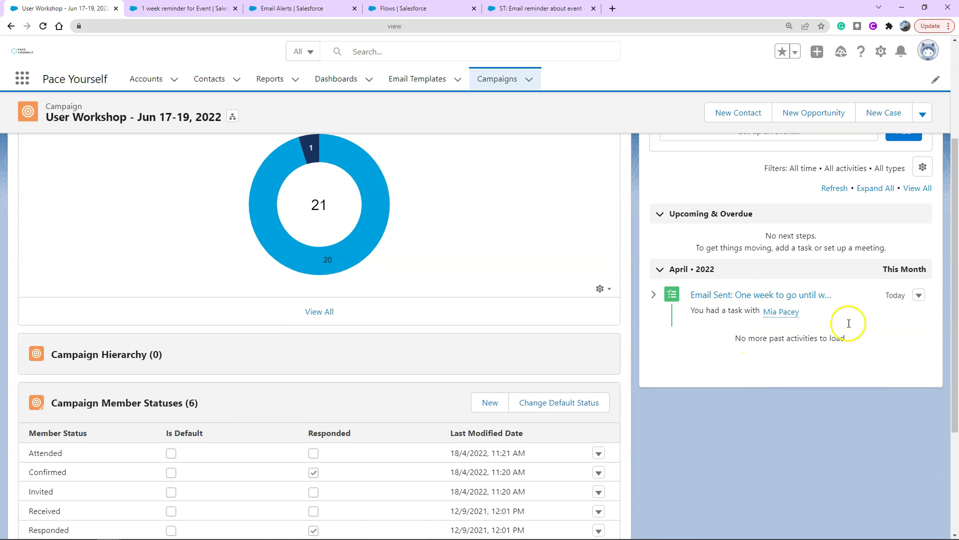
mouse_move(779, 316)
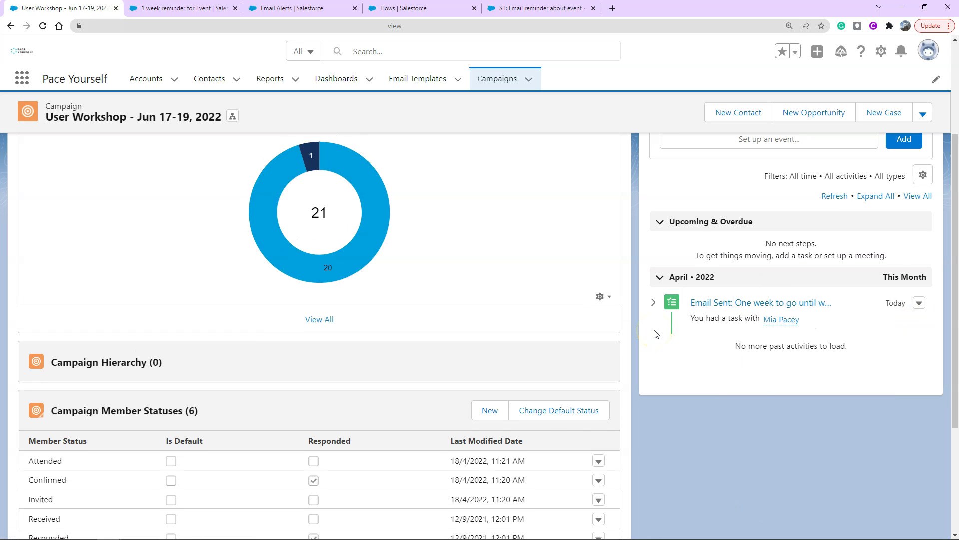
- Return to the flow's debug run and reopen the flow for editing
left_click(553, 9)
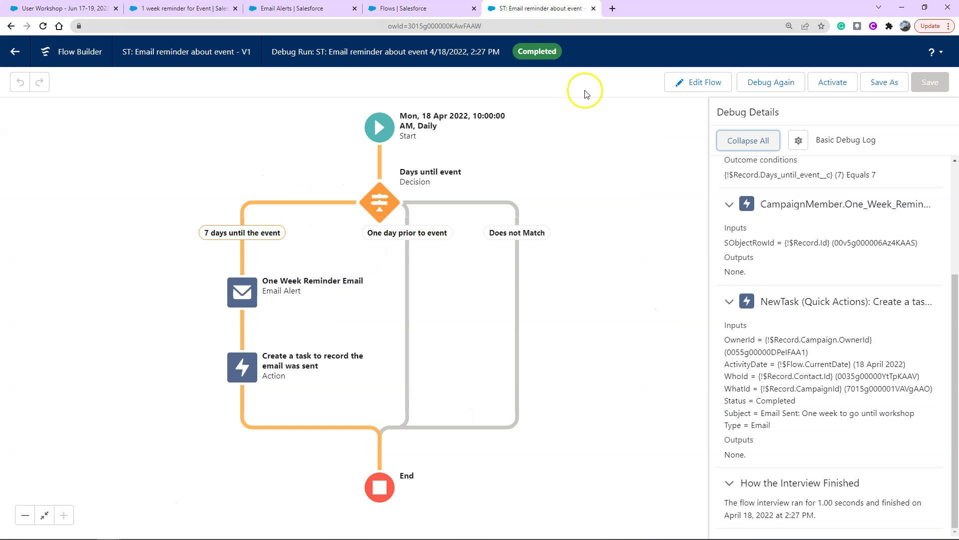
left_click(622, 173)
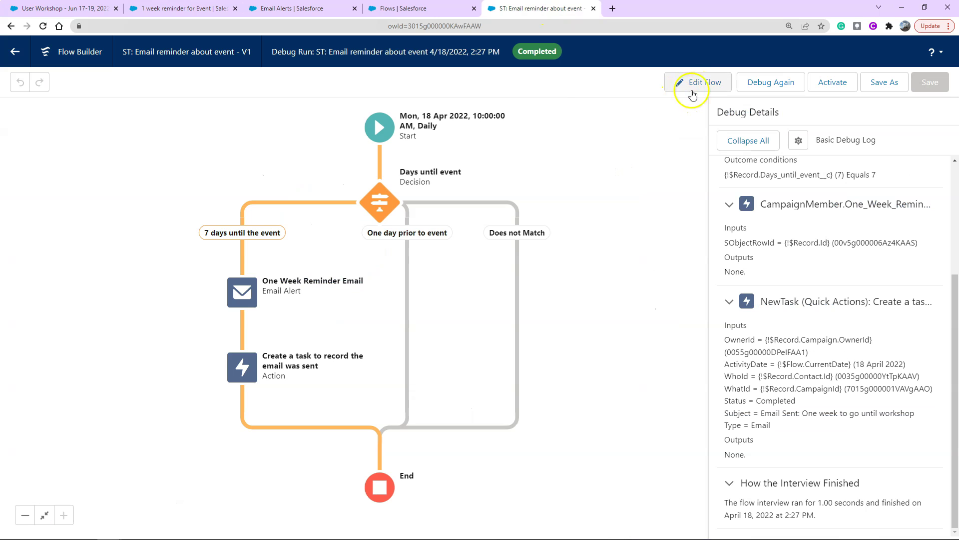
left_click(705, 83)
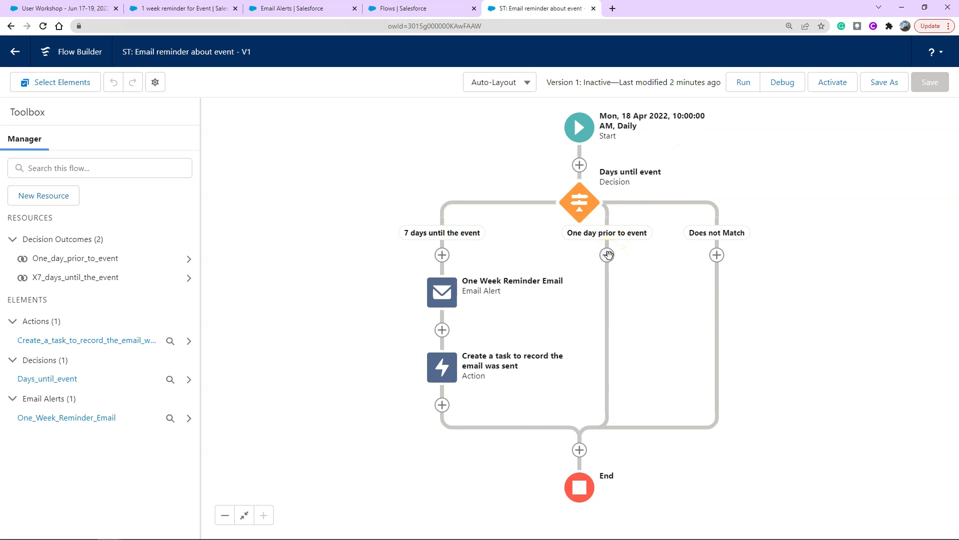
- Add the Day Before Reminder Email alert action to the One day prior to event path, labelled "One day before event"
left_click(608, 254)
left_click(594, 357)
left_click(509, 157)
type("alert")
left_click(504, 237)
left_click(501, 243)
type("One")
left_click(476, 243)
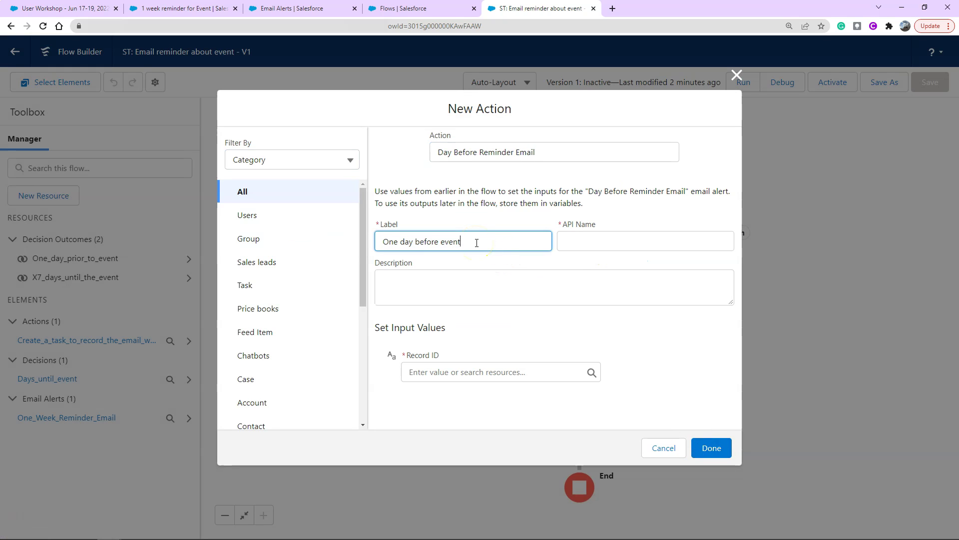
key("Tab")
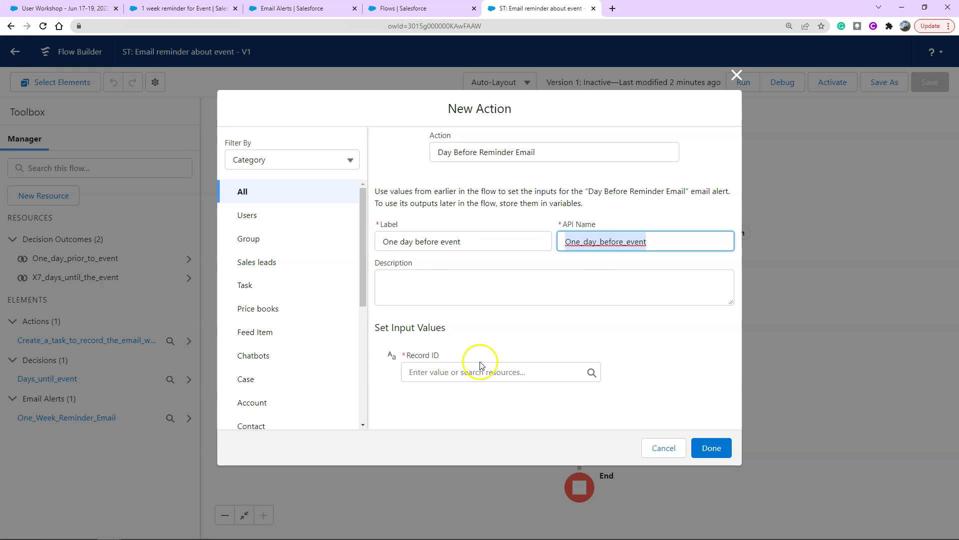
- Set the email alert's Record ID to the triggering record's Id and finish the action
left_click(479, 372)
scroll(475, 319, "down", 5)
left_click(475, 280)
type("Id")
left_click(473, 232)
left_click(705, 442)
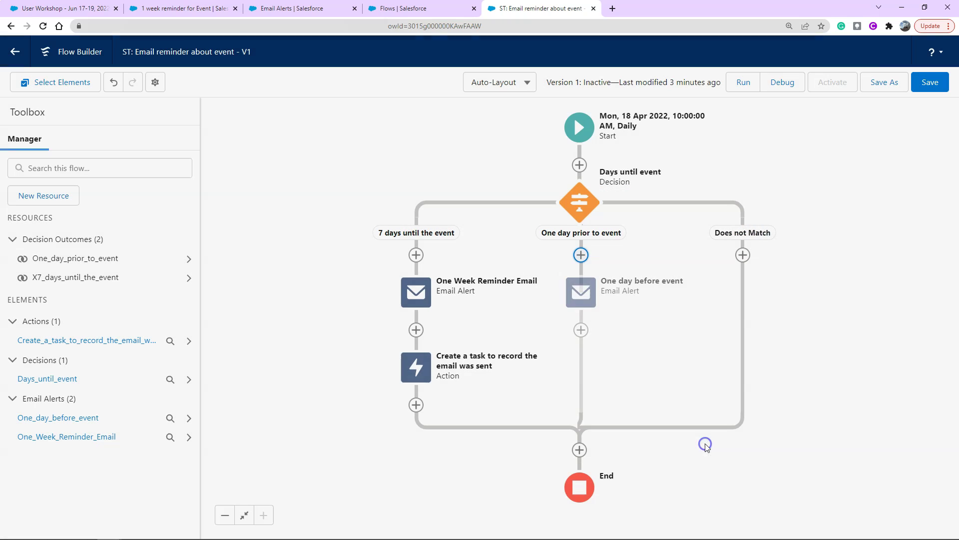
- Copy the task-creation action from the 7-day path and paste it below the One day before event email alert
left_click(421, 377)
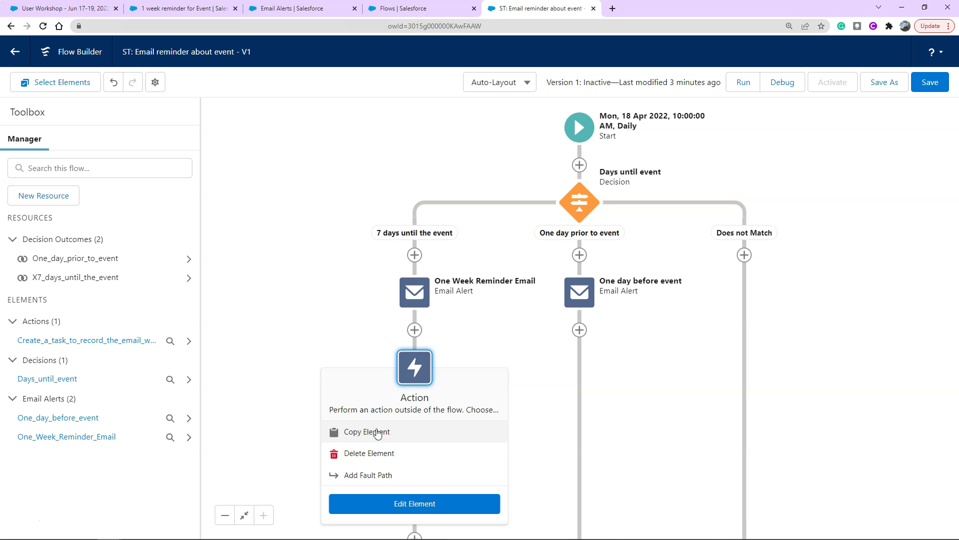
left_click(377, 432)
left_click(580, 330)
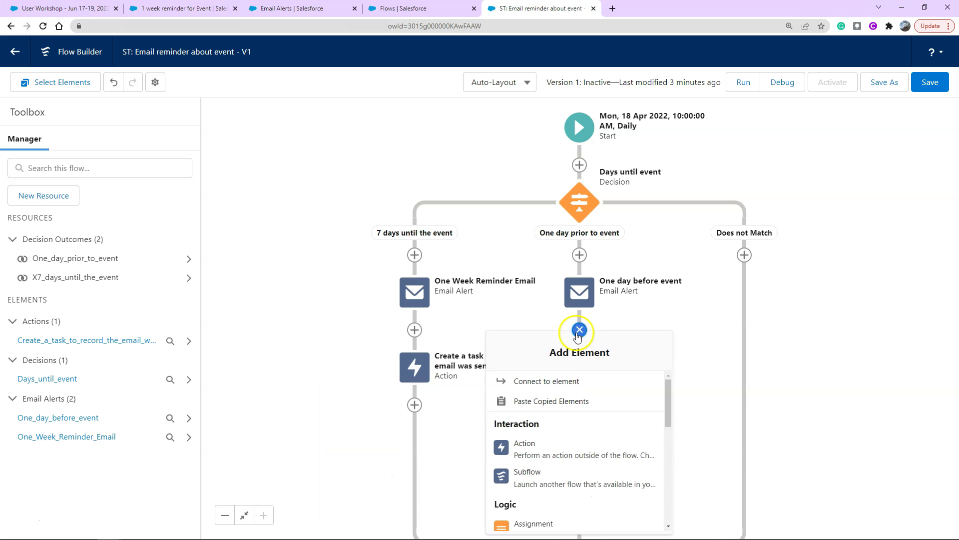
left_click(552, 402)
- Change the copied task action's Subject to "Email Sent: Reminder tomorrow is the event"
left_click(583, 368)
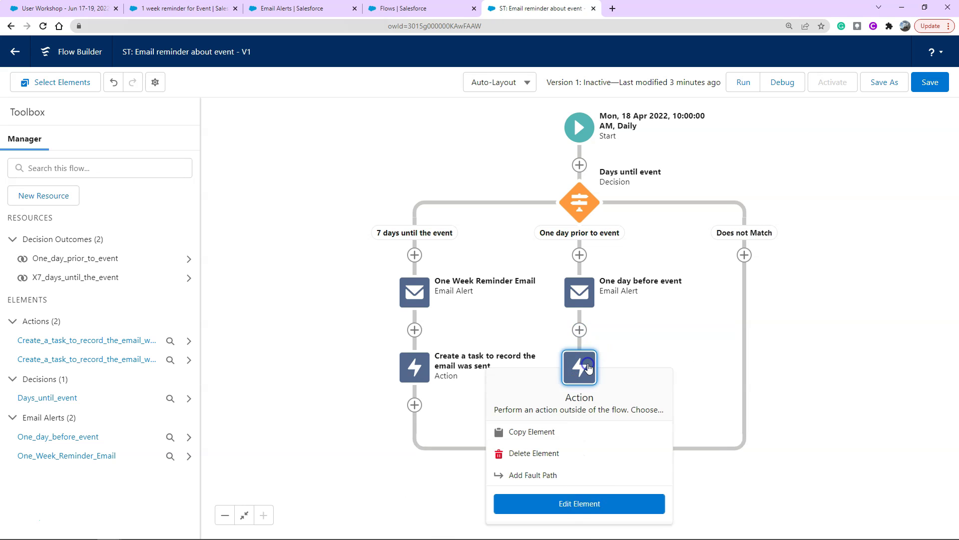
left_click(575, 502)
scroll(390, 254, "down", 1)
scroll(390, 254, "down", 3)
left_click(301, 375)
left_click_drag(301, 375, 420, 373)
type("REminder tomorrow is the event")
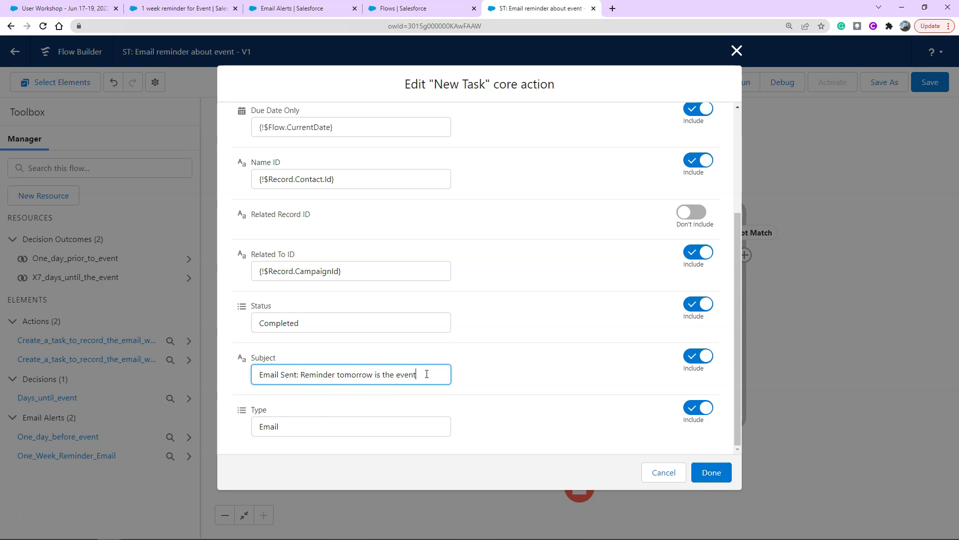
left_click(711, 472)
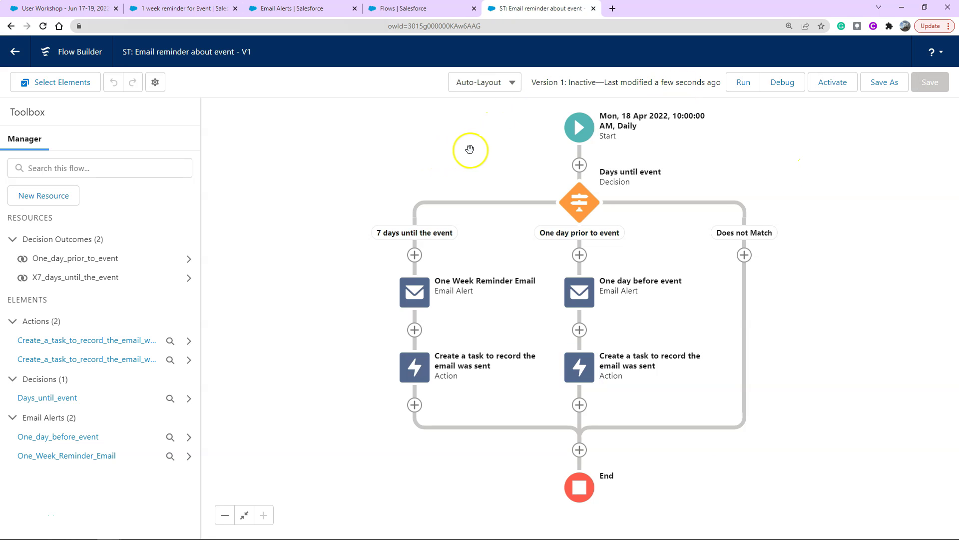